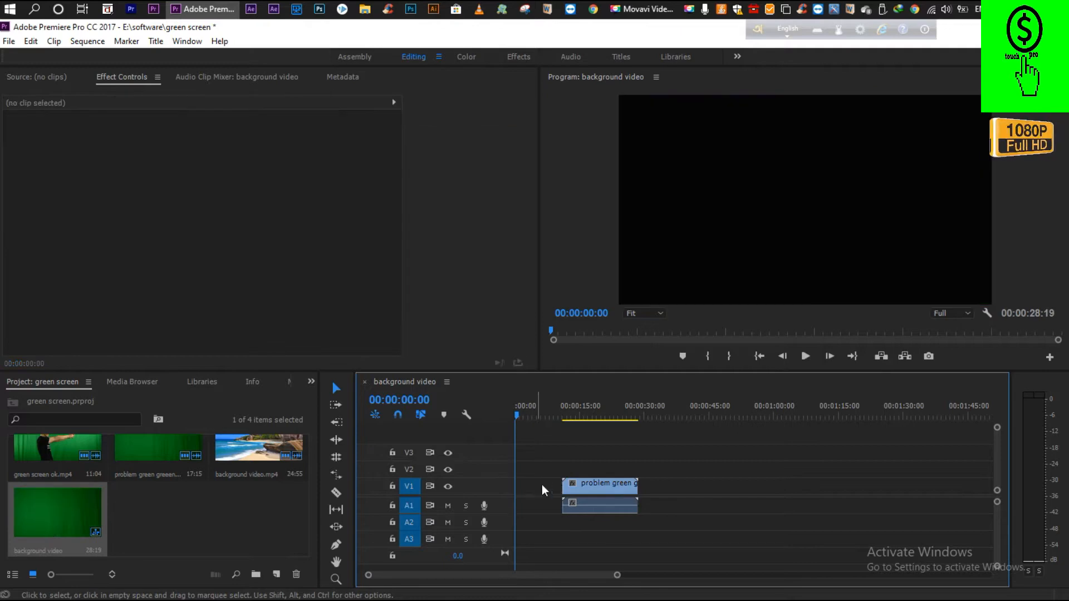
Move the problem green greeen.mp4 clip to the start of track V2 and play back its opening seconds.
{"action": "left_click_drag", "start_coordinate": [574, 484], "coordinate": [527, 471]}
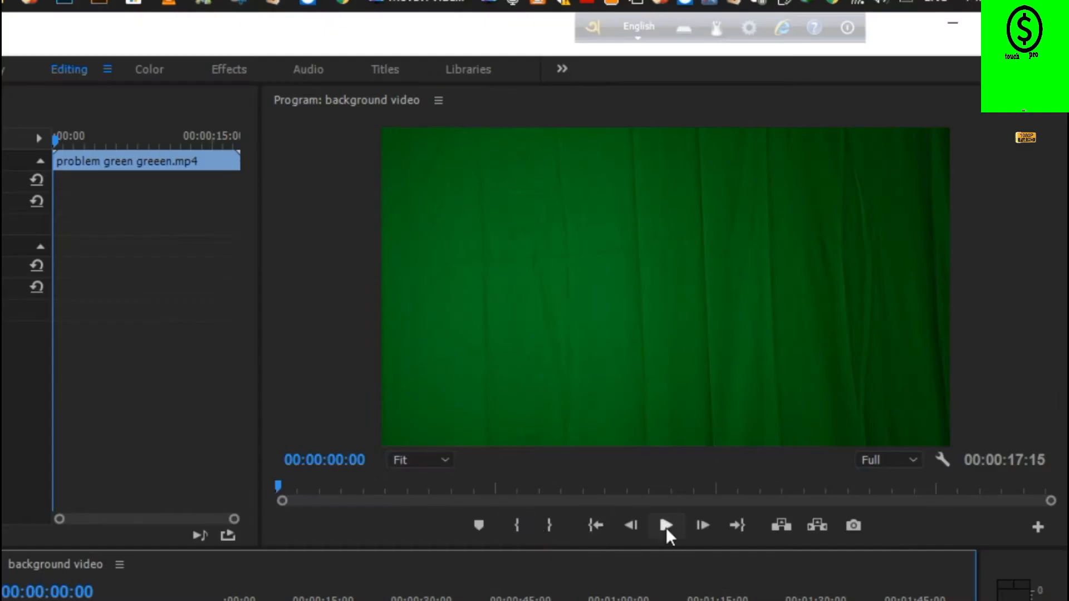
{"action": "left_click", "coordinate": [805, 357]}
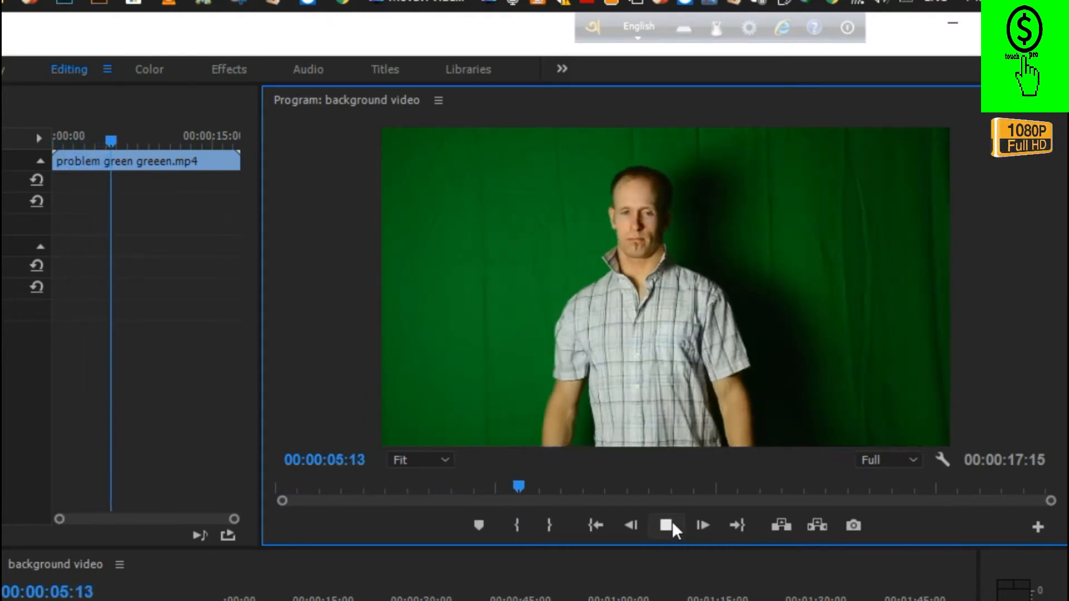
{"action": "left_click", "coordinate": [671, 525]}
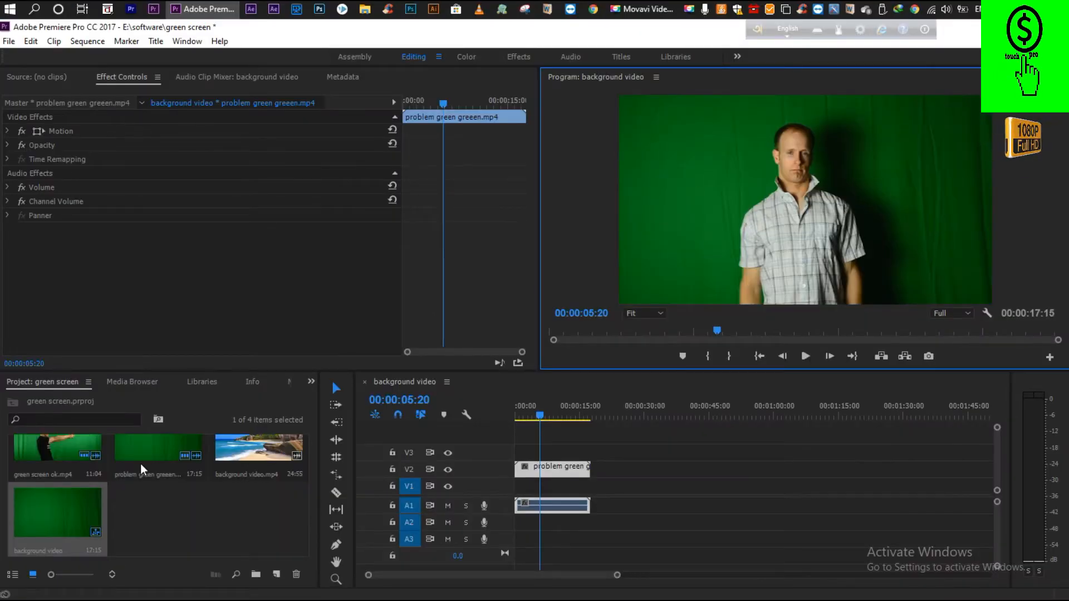
Place green screen ok.mp4 temporarily after the first clip to compare the two green screens, and remove it again.
{"action": "left_click_drag", "start_coordinate": [56, 449], "coordinate": [601, 524]}
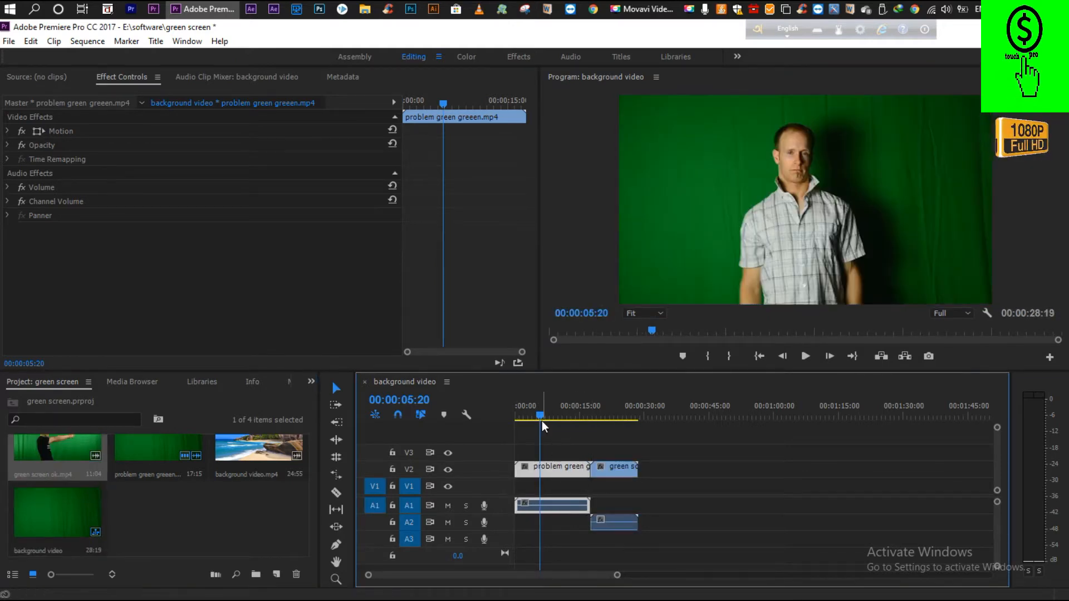
{"action": "left_click_drag", "start_coordinate": [544, 418], "coordinate": [608, 440]}
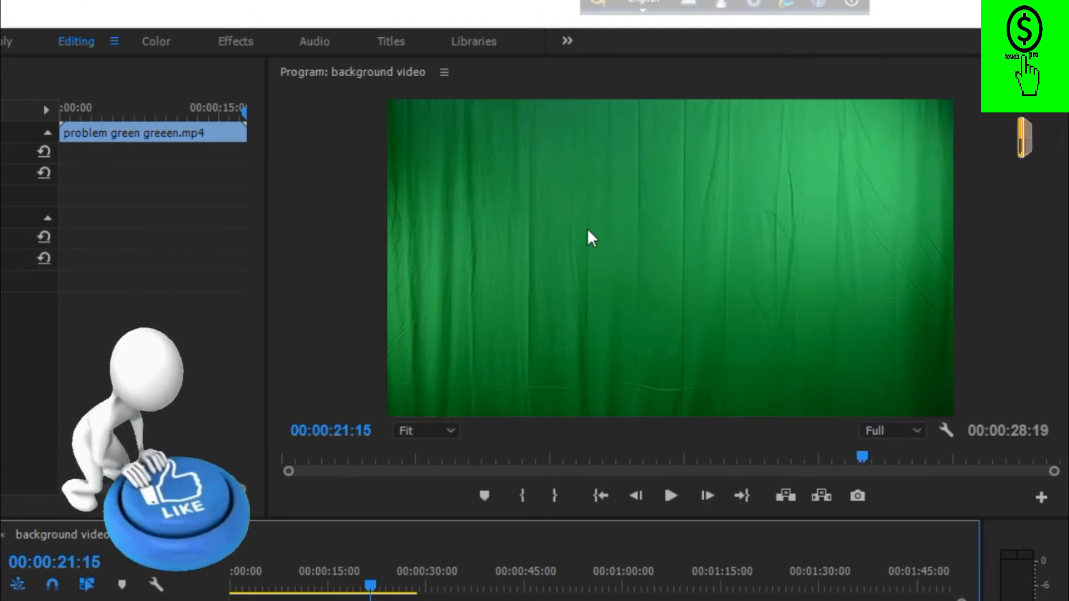
{"action": "left_click_drag", "start_coordinate": [370, 586], "coordinate": [302, 596]}
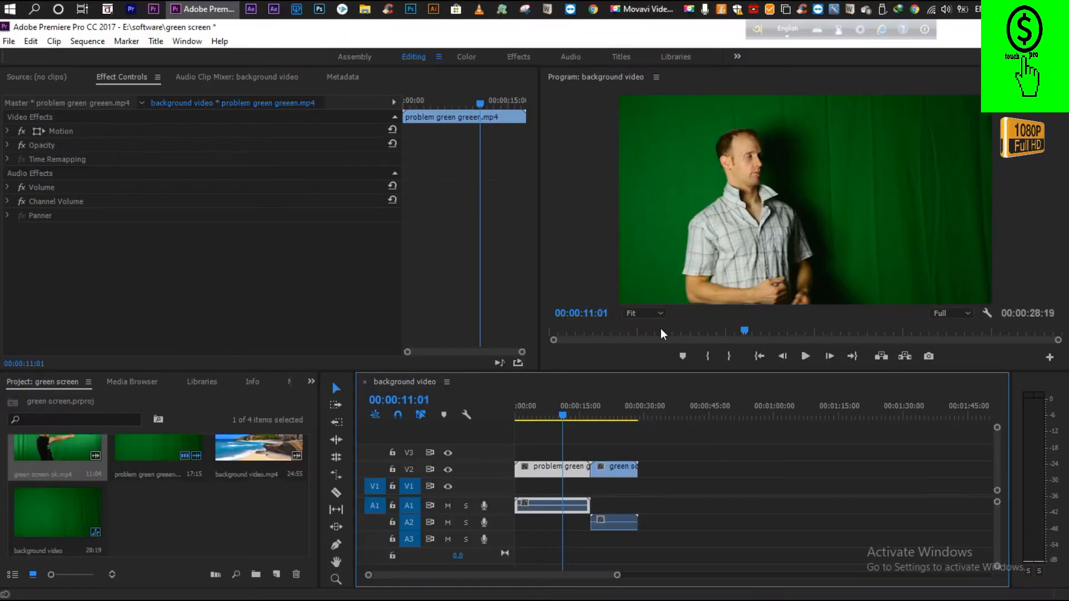
{"action": "left_click", "coordinate": [615, 466]}
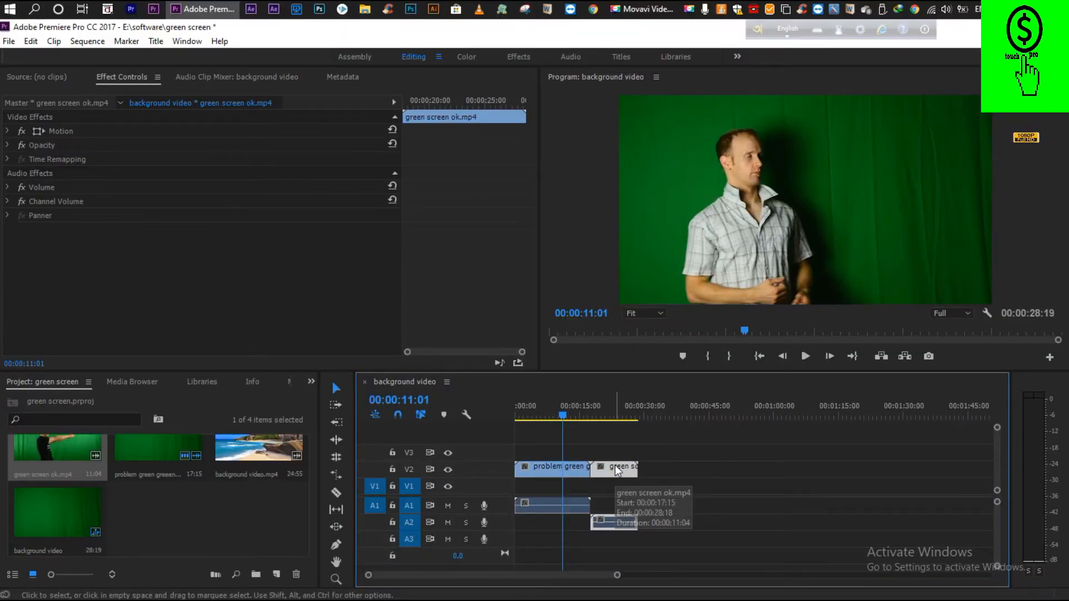
{"action": "key", "text": "Delete"}
Move the problem green greeen.mp4 clip up to track V3 and set the playhead to 00:00:07:04.
{"action": "left_click_drag", "start_coordinate": [574, 468], "coordinate": [568, 453]}
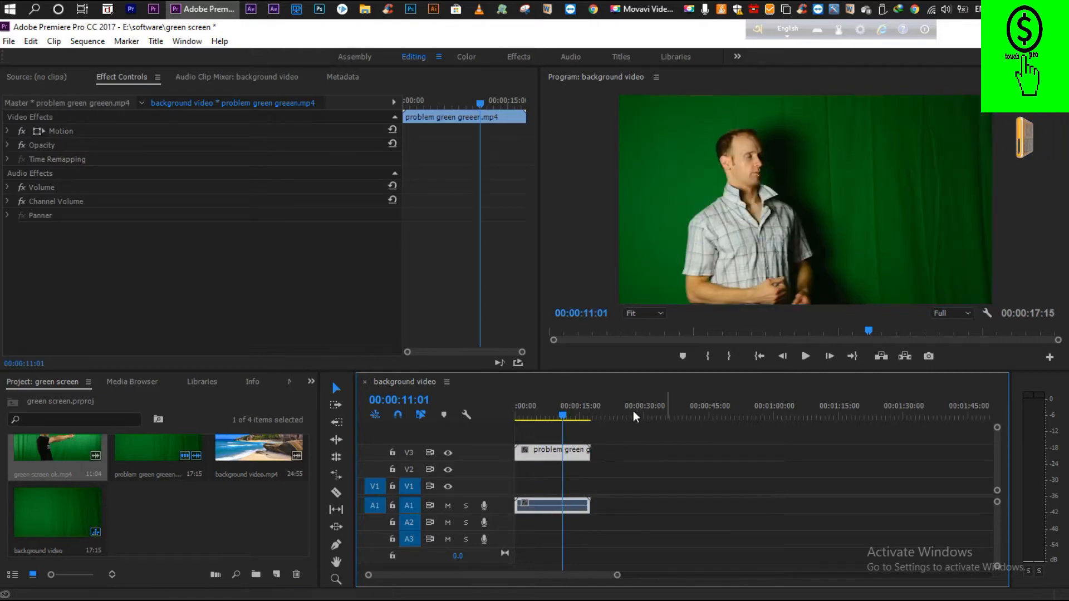
{"action": "mouse_move", "coordinate": [562, 422]}
{"action": "left_mouse_down"}
{"action": "mouse_move", "coordinate": [526, 422]}
{"action": "mouse_move", "coordinate": [557, 425]}
{"action": "mouse_move", "coordinate": [549, 429]}
{"action": "left_mouse_up"}
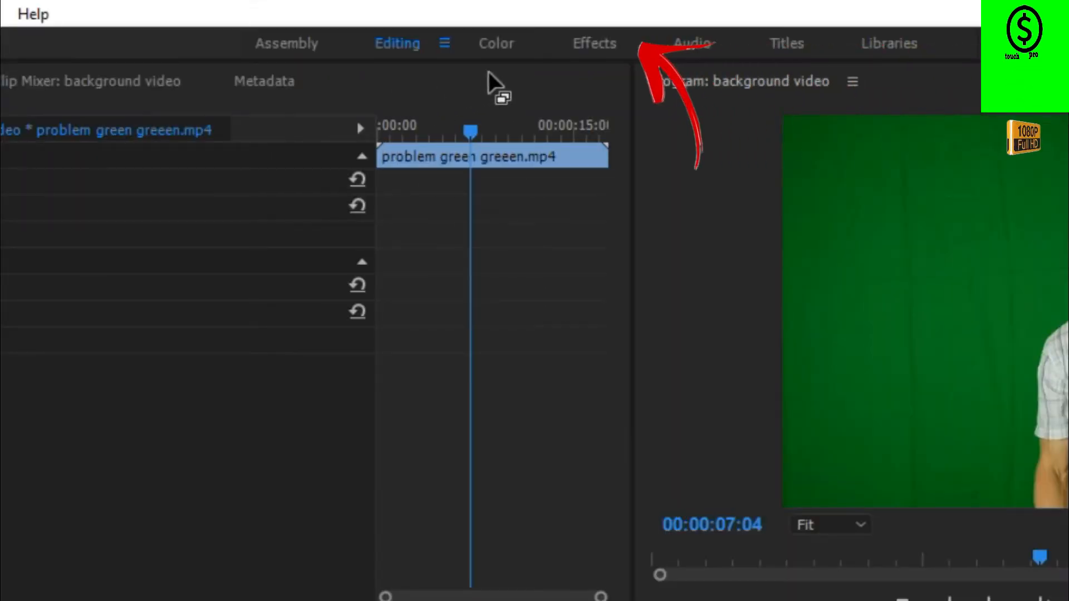
Switch to the Effects workspace, find the Crop video effect and apply it to the clip on V3.
{"action": "left_click", "coordinate": [585, 51]}
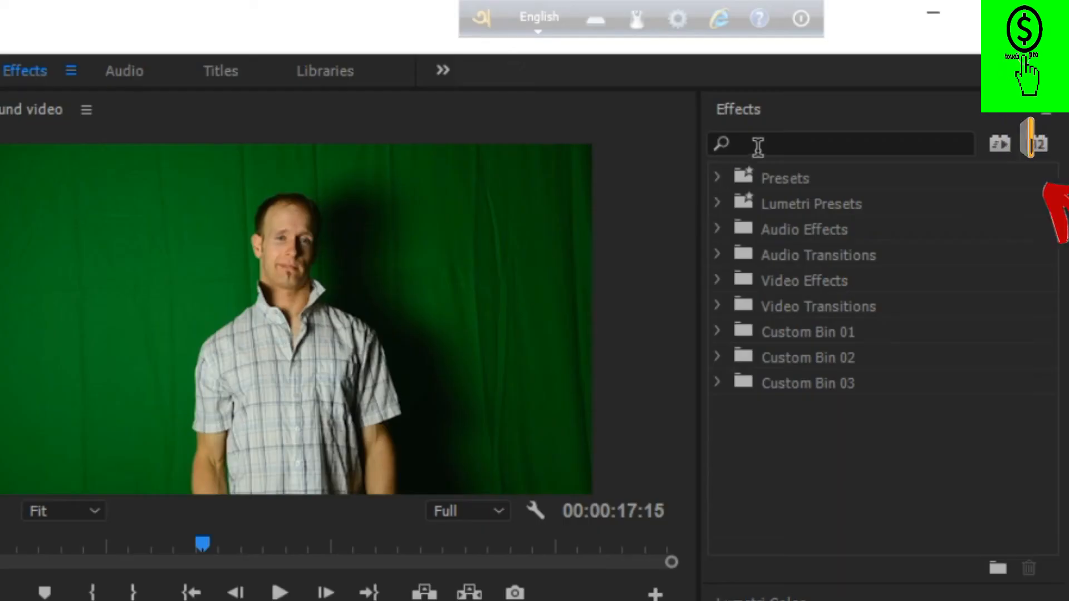
{"action": "left_click", "coordinate": [771, 137]}
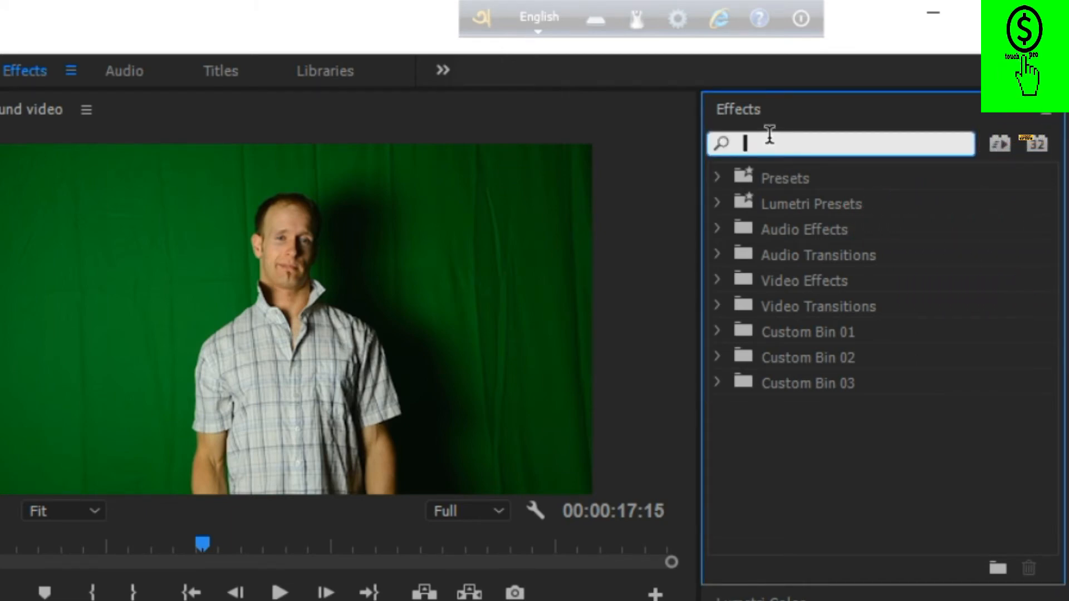
{"action": "type", "text": "c"}
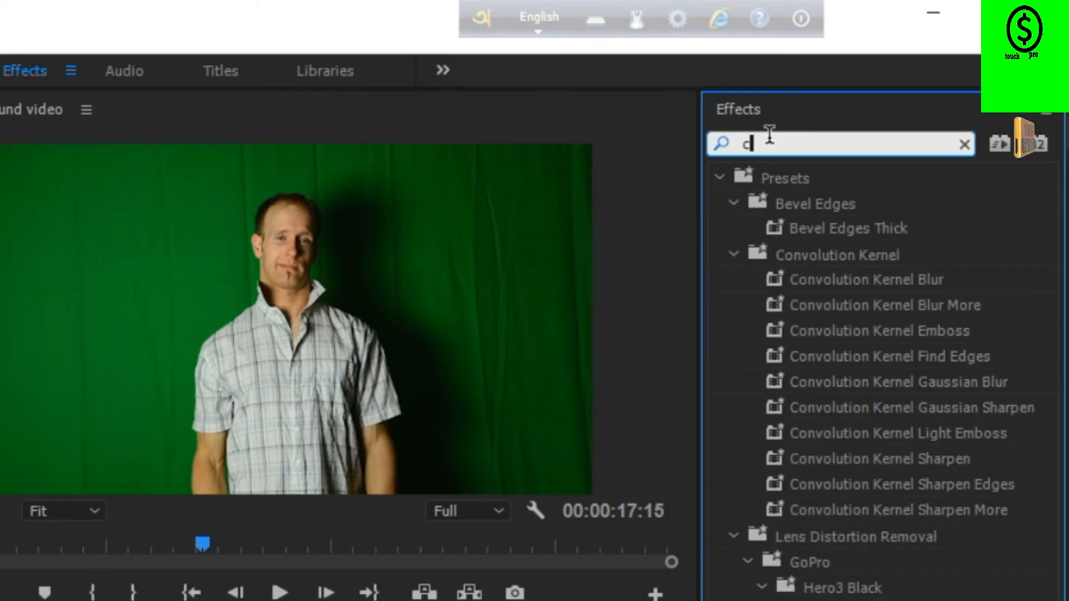
{"action": "type", "text": "rop"}
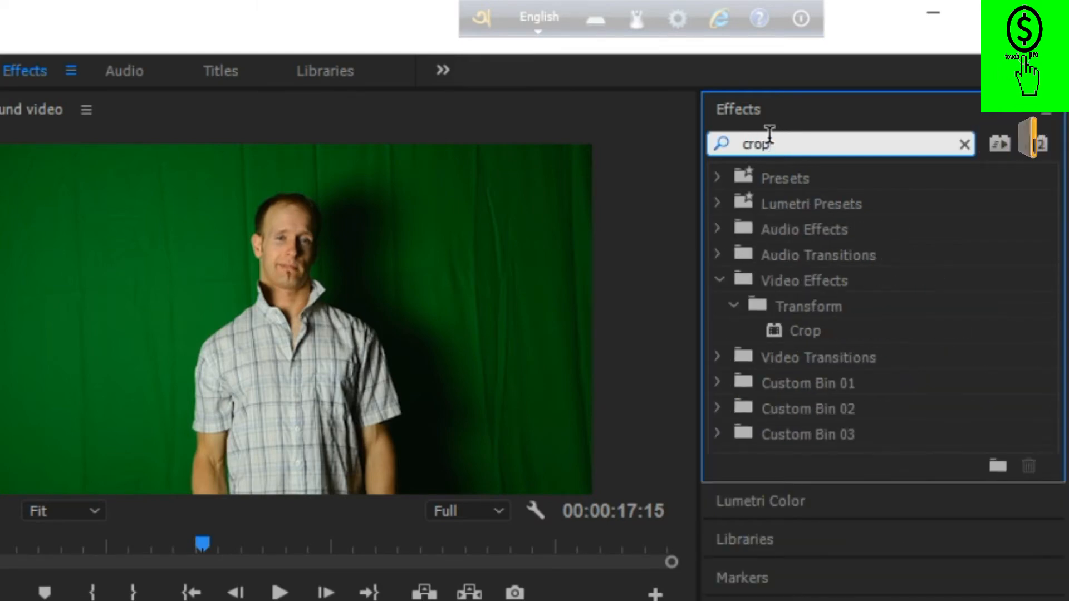
{"action": "left_click_drag", "start_coordinate": [840, 143], "coordinate": [446, 299]}
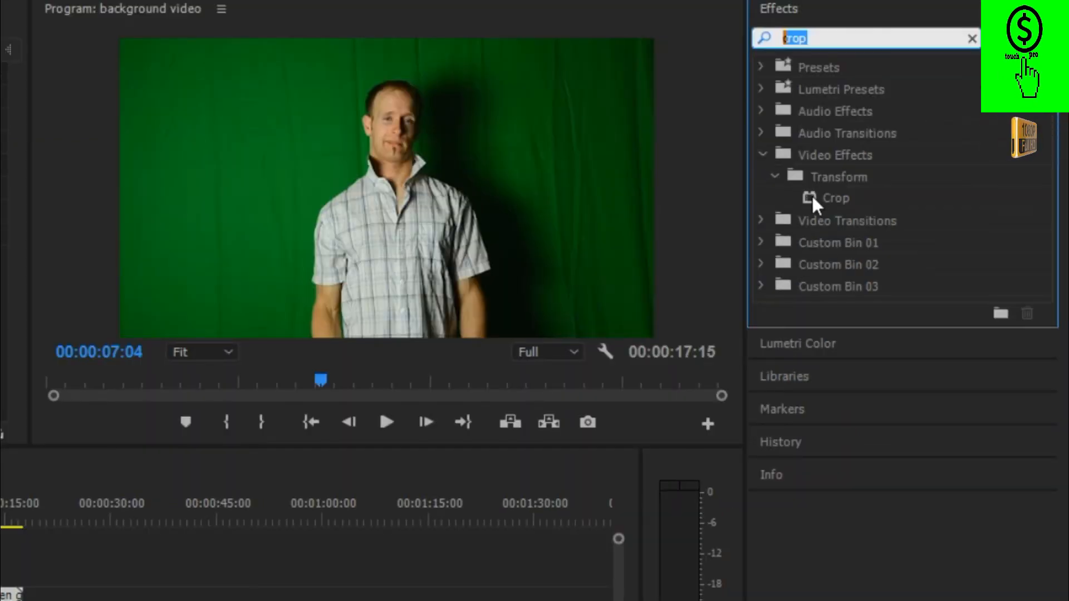
{"action": "left_click_drag", "start_coordinate": [813, 198], "coordinate": [0, 598]}
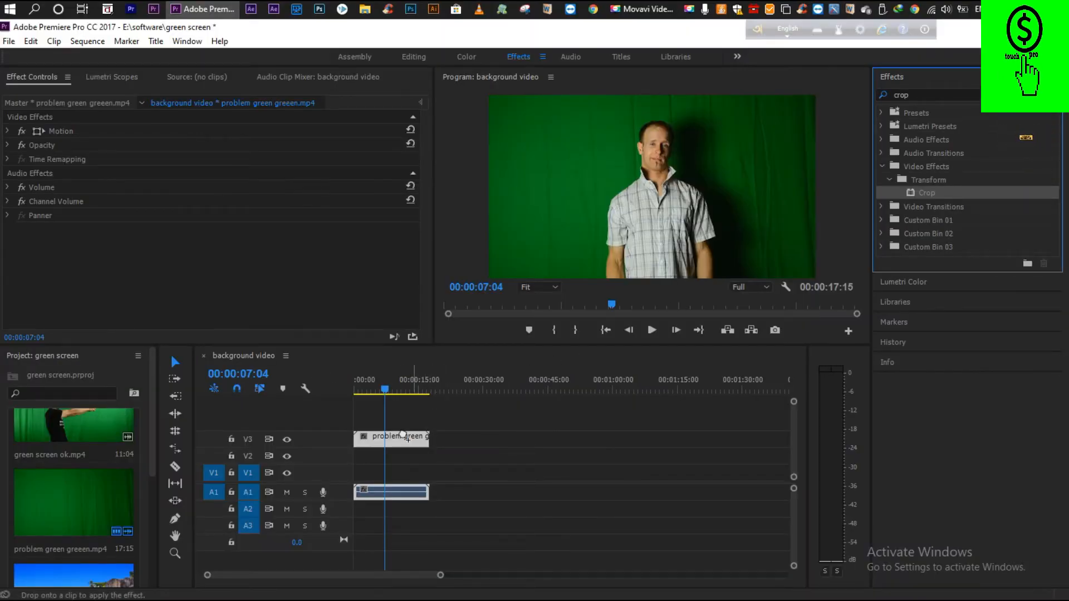
{"action": "left_click_drag", "start_coordinate": [408, 438], "coordinate": [395, 437]}
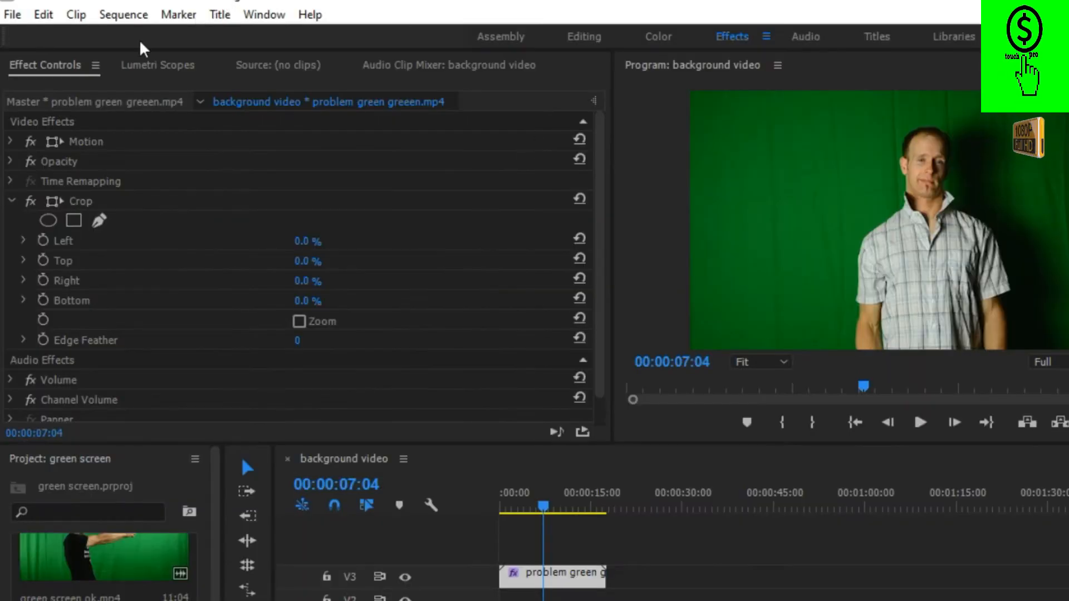
Crop the clip on V3 by 10% on the left and 10% on the right.
{"action": "left_click", "coordinate": [59, 66]}
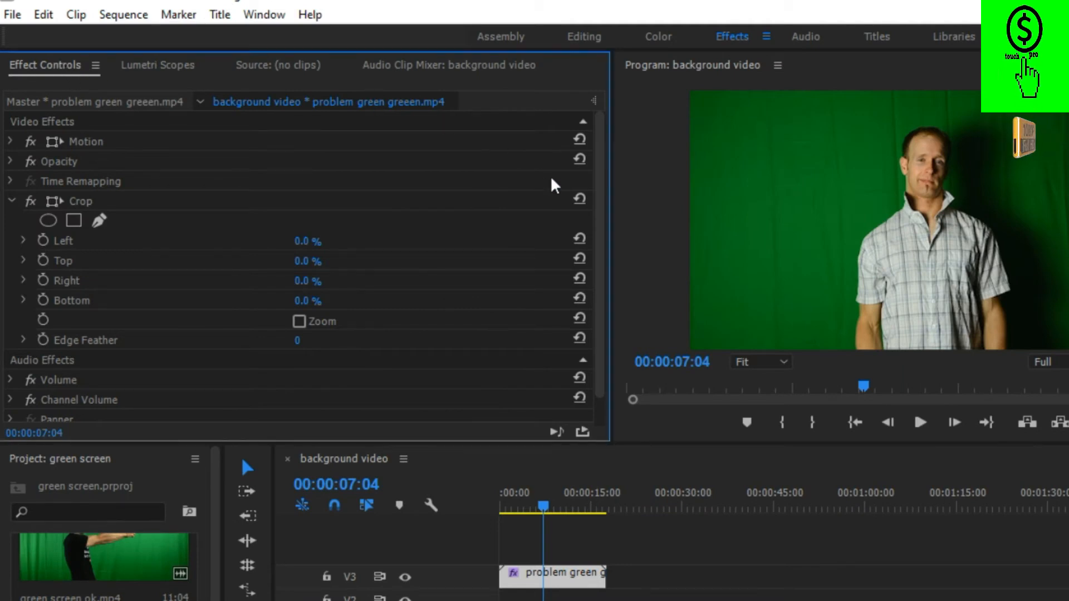
{"action": "scroll", "coordinate": [596, 232], "scroll_direction": "down", "scroll_amount": 1}
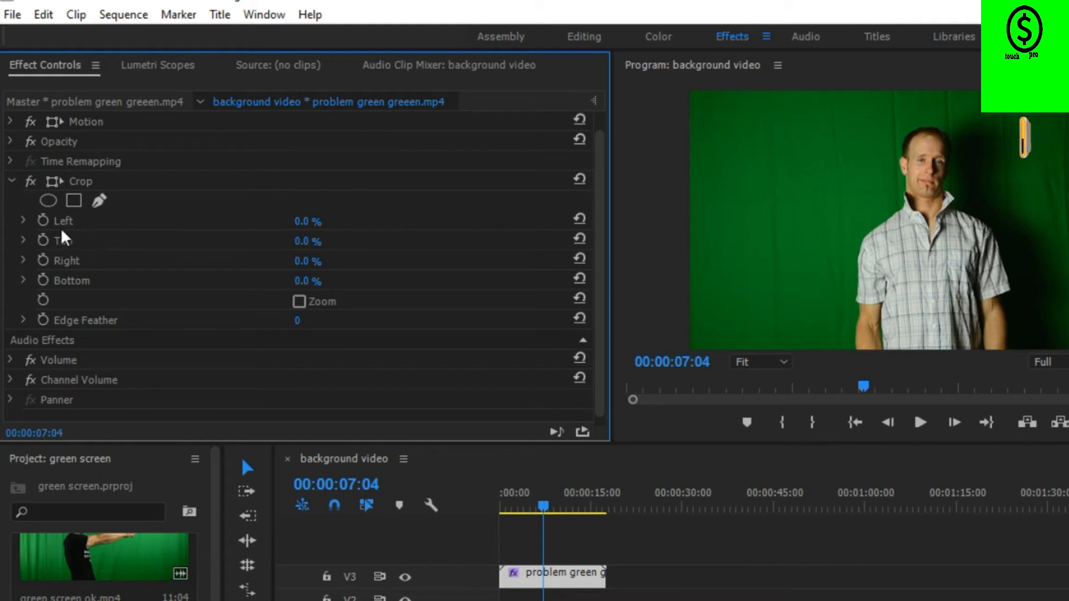
{"action": "left_click", "coordinate": [306, 222]}
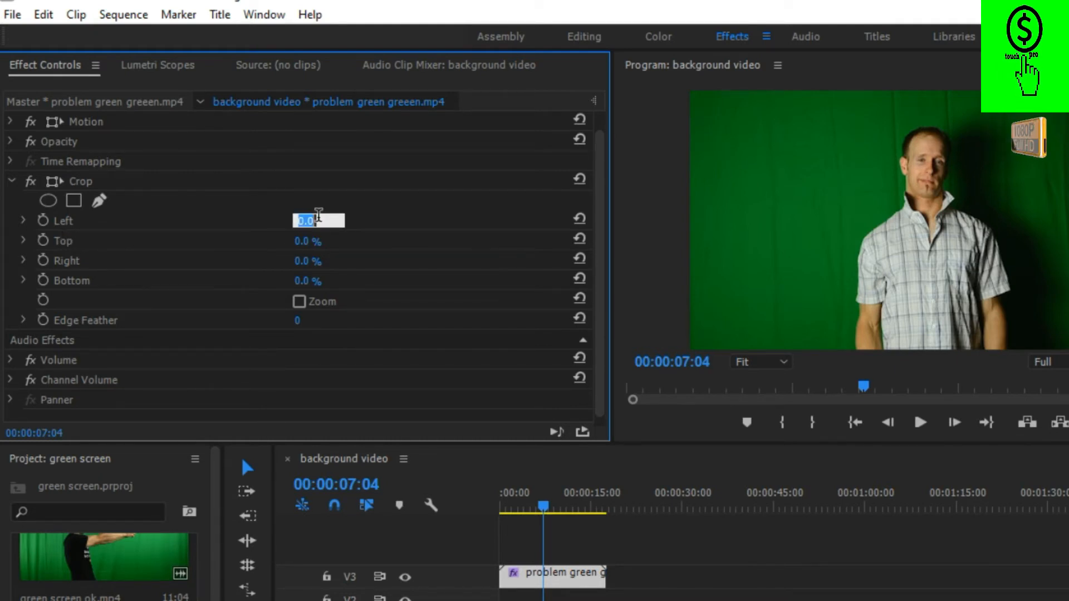
{"action": "type", "text": "10"}
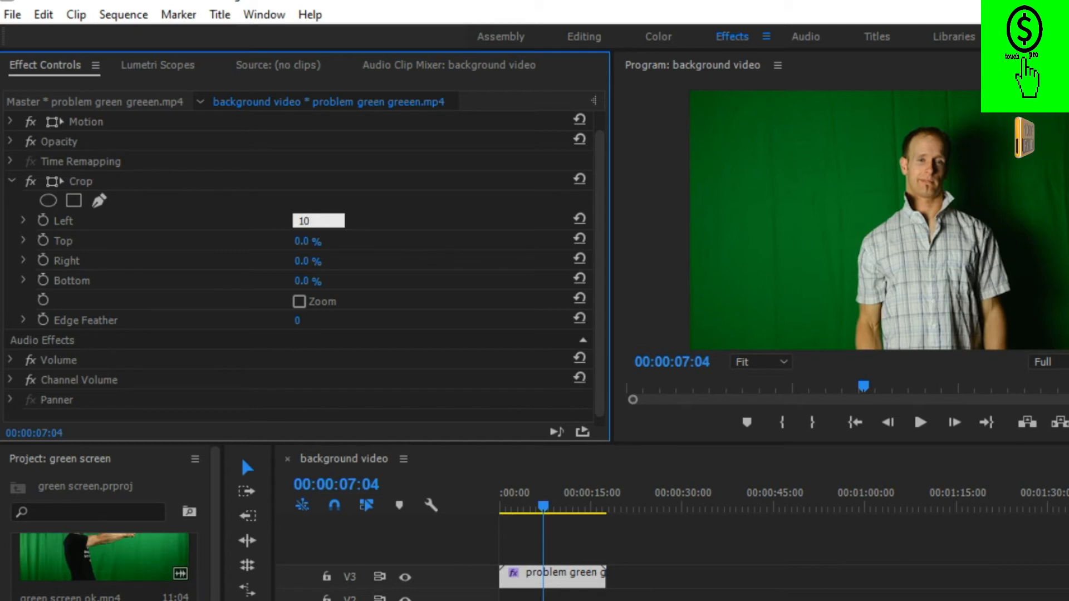
{"action": "left_click", "coordinate": [112, 263]}
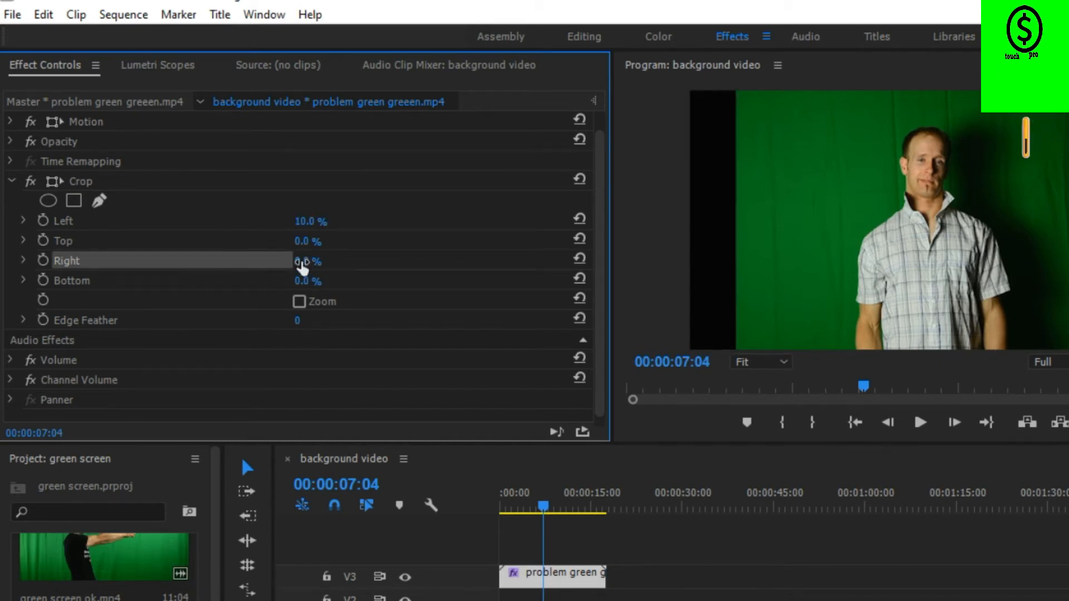
{"action": "left_click", "coordinate": [303, 262]}
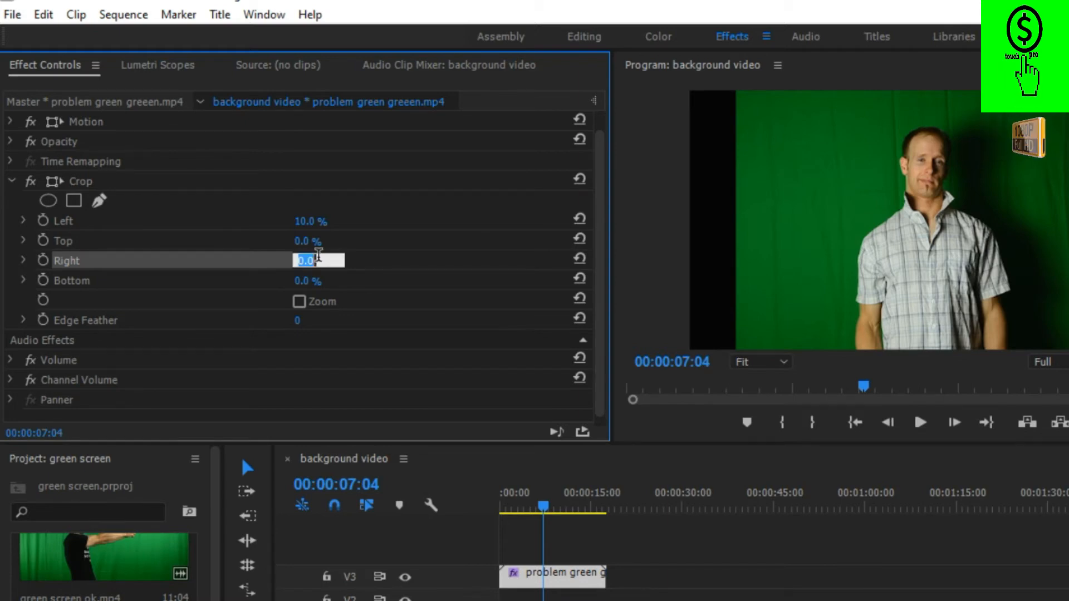
{"action": "type", "text": "10"}
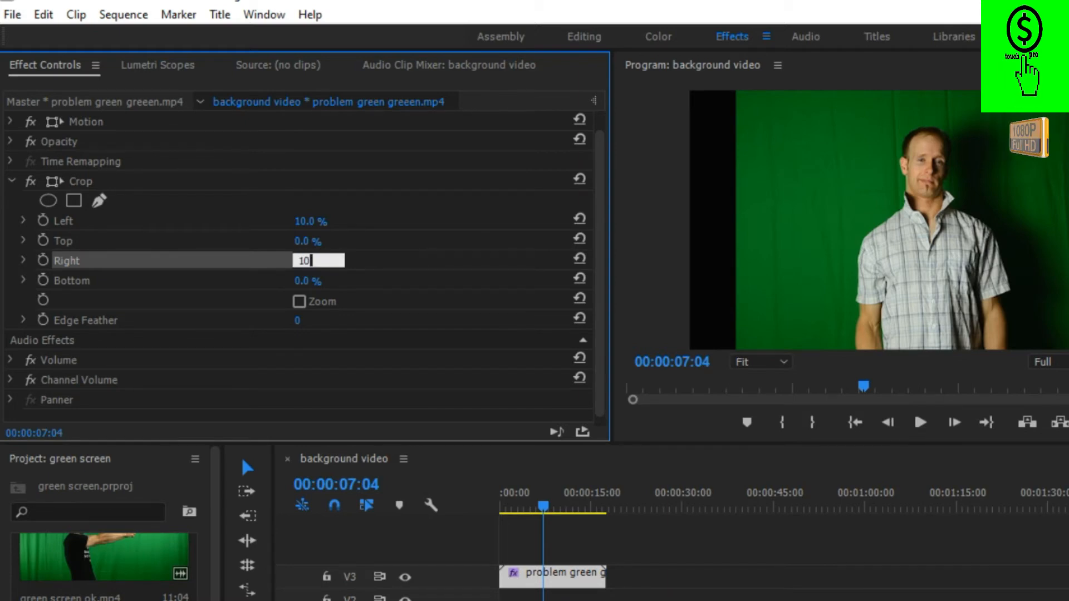
{"action": "key", "text": "Return"}
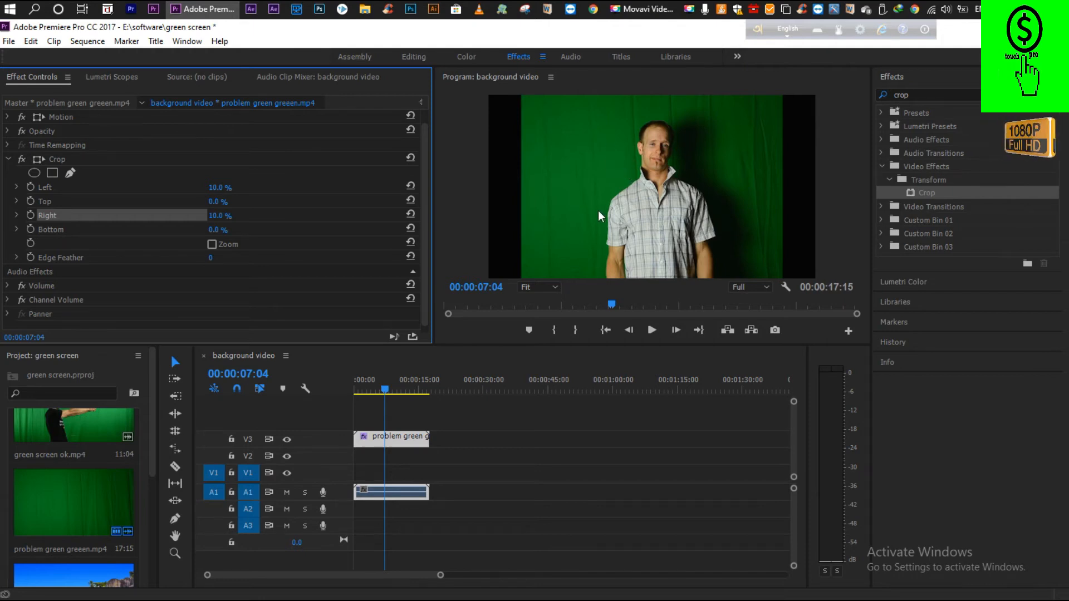
Move the playhead to 00:00:01:06 and apply the Ultra Key video effect to the clip on V3.
{"action": "left_click", "coordinate": [382, 391]}
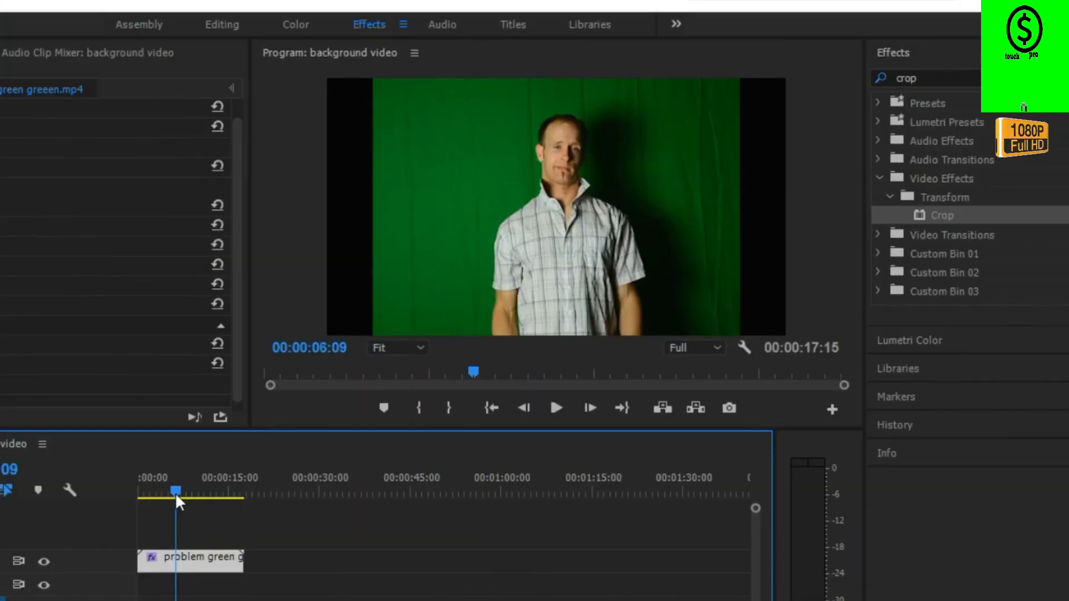
{"action": "left_click", "coordinate": [145, 494]}
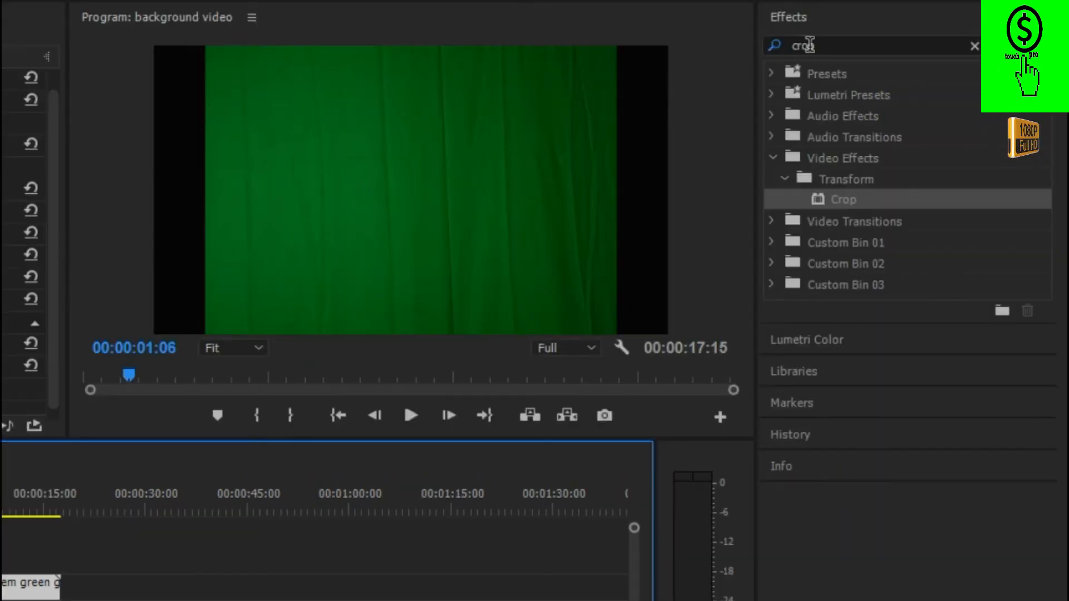
{"action": "left_click", "coordinate": [918, 77]}
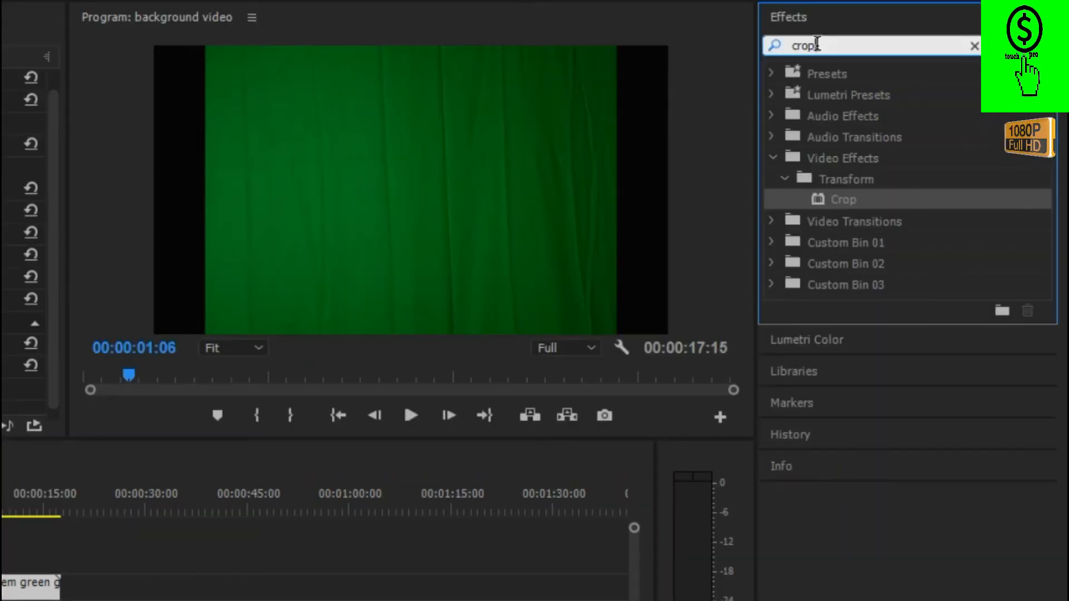
{"action": "key", "text": "BackSpace"}
{"action": "key", "text": "BackSpace"}
{"action": "key", "text": "BackSpace"}
{"action": "key", "text": "BackSpace"}
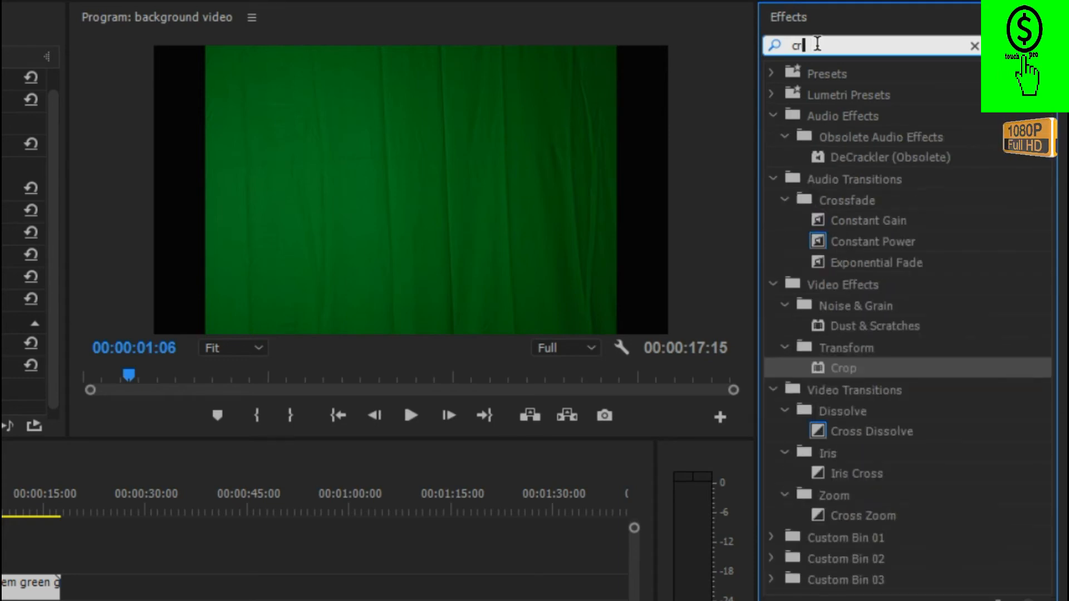
{"action": "type", "text": "u"}
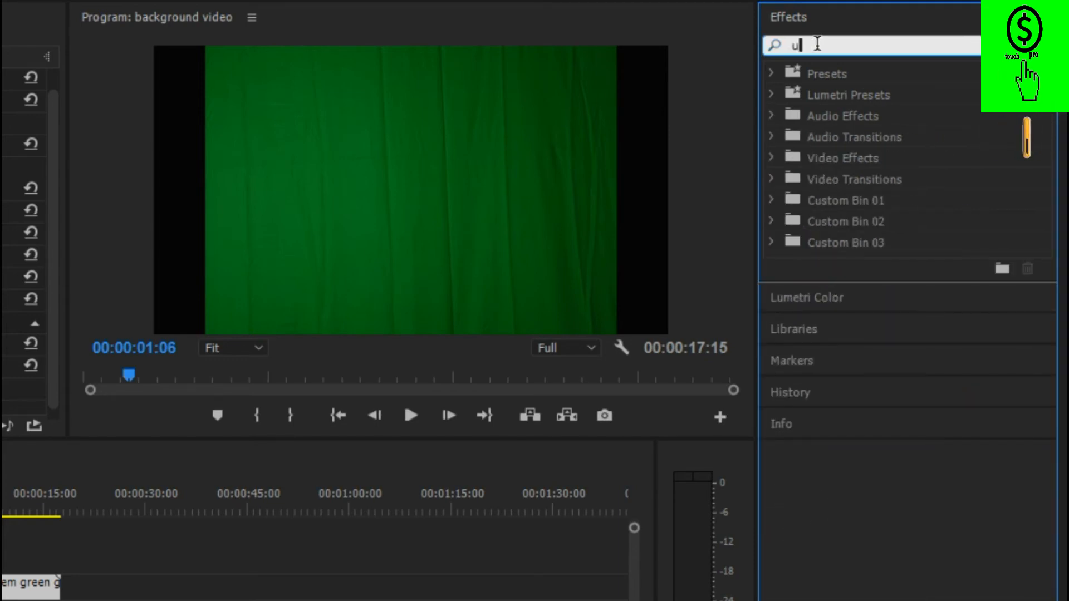
{"action": "type", "text": "l"}
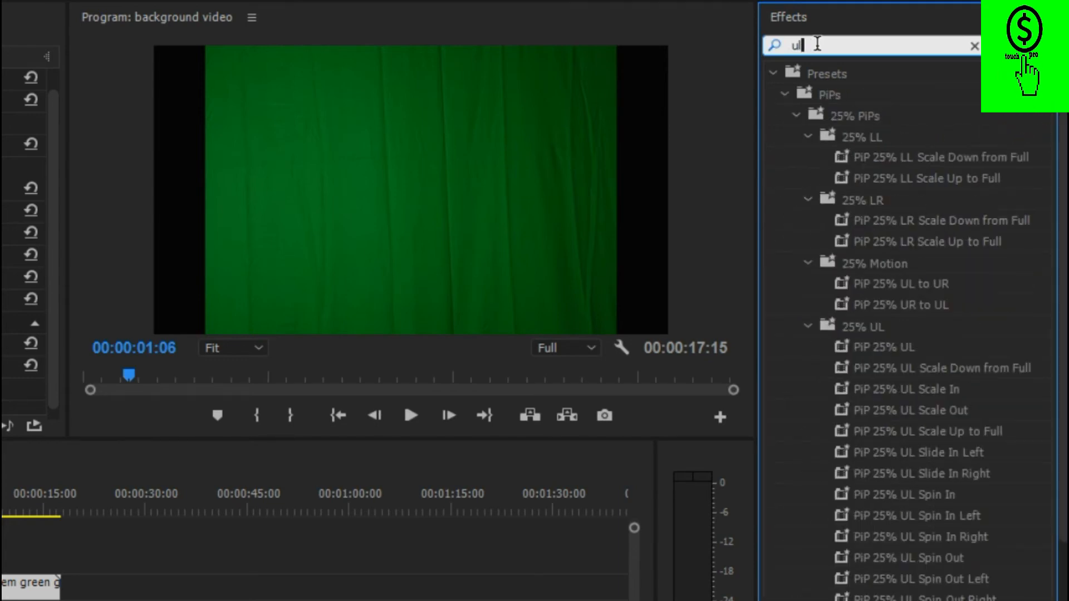
{"action": "type", "text": "t"}
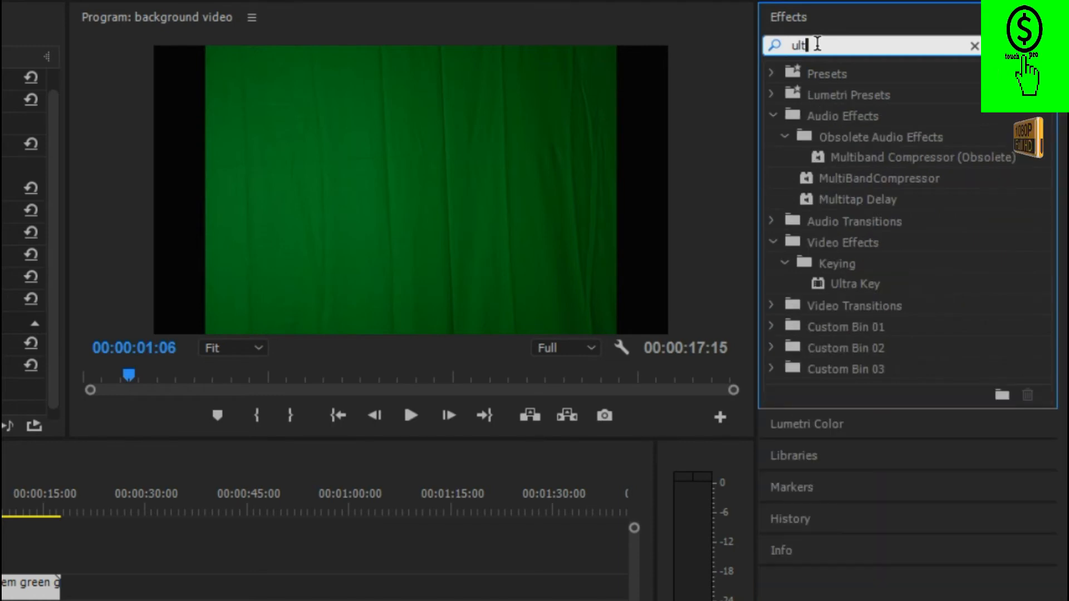
{"action": "type", "text": "ra"}
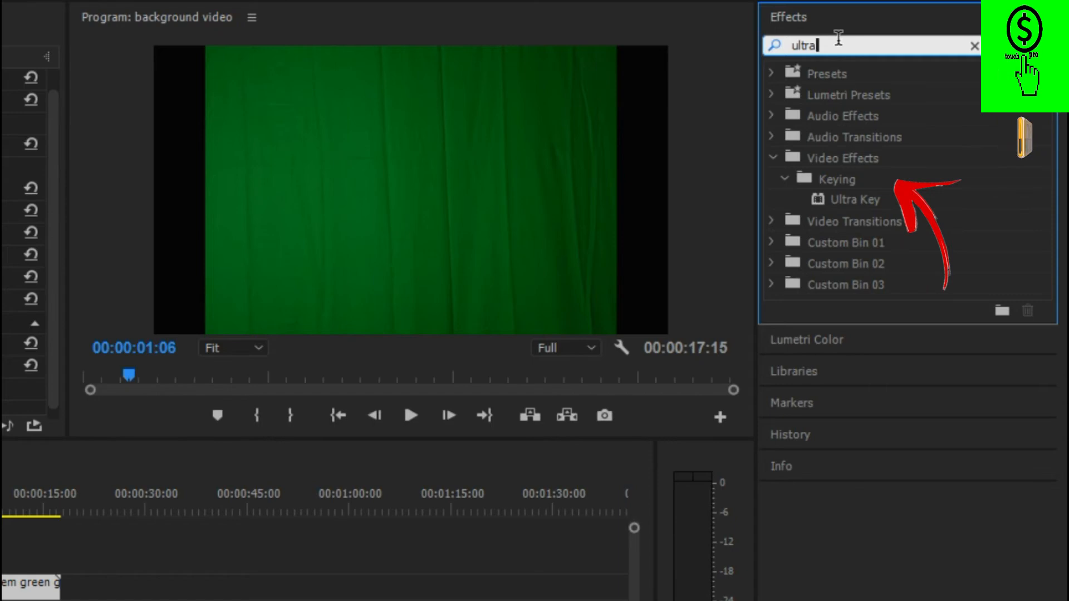
{"action": "left_click_drag", "start_coordinate": [854, 197], "coordinate": [174, 351]}
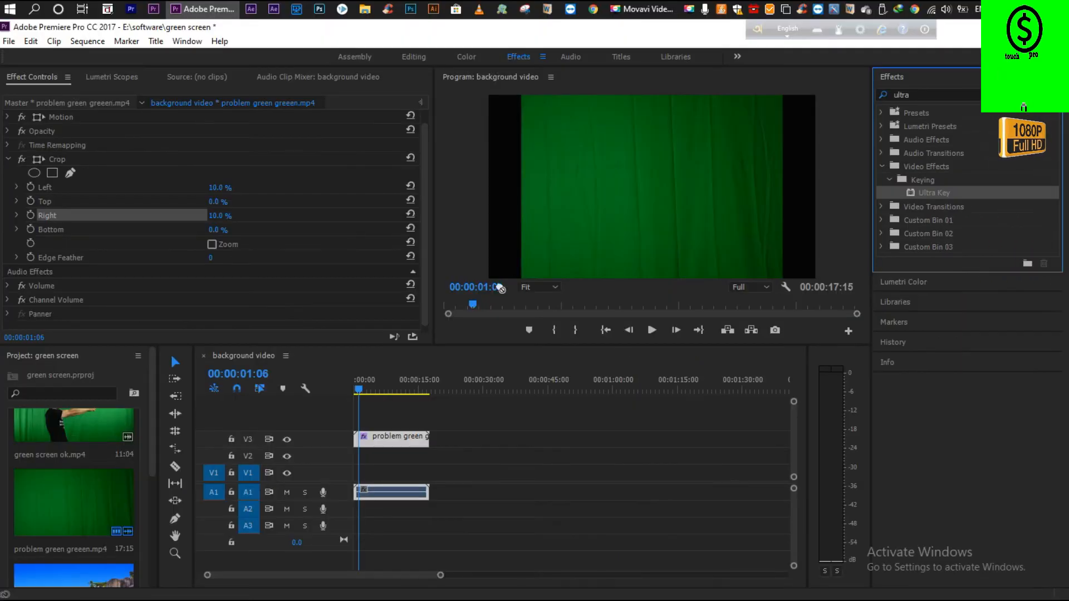
{"action": "left_click_drag", "start_coordinate": [501, 288], "coordinate": [380, 436]}
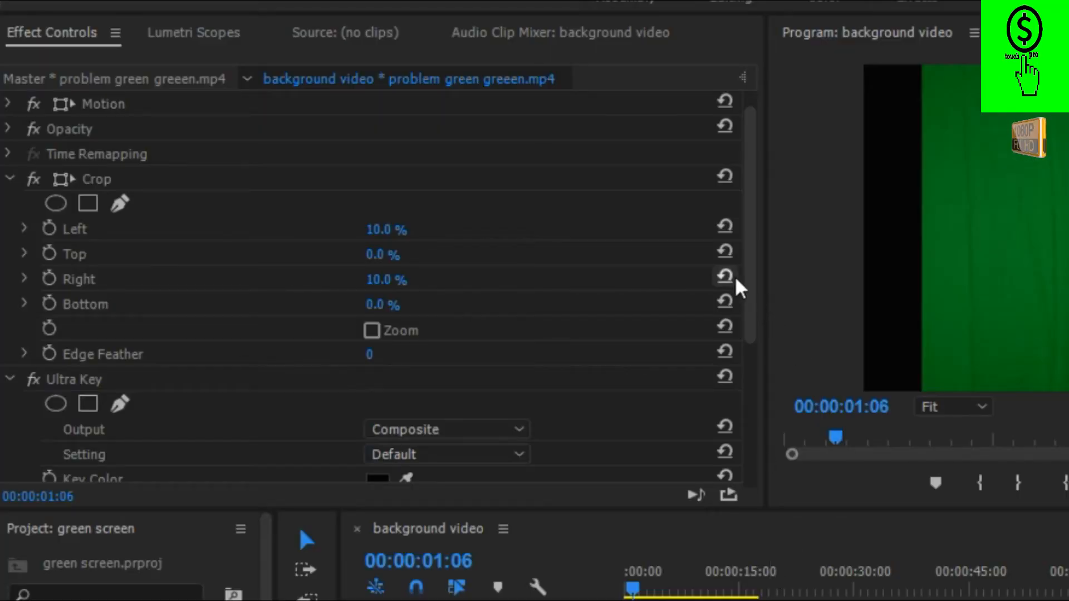
{"action": "left_click", "coordinate": [54, 40]}
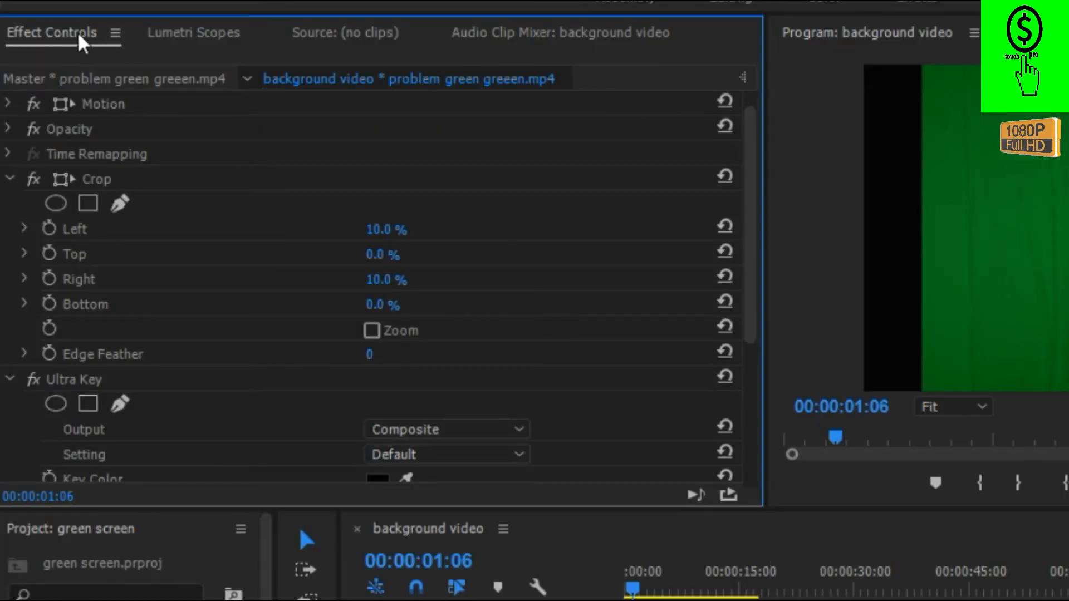
{"action": "left_click_drag", "start_coordinate": [751, 281], "coordinate": [754, 365]}
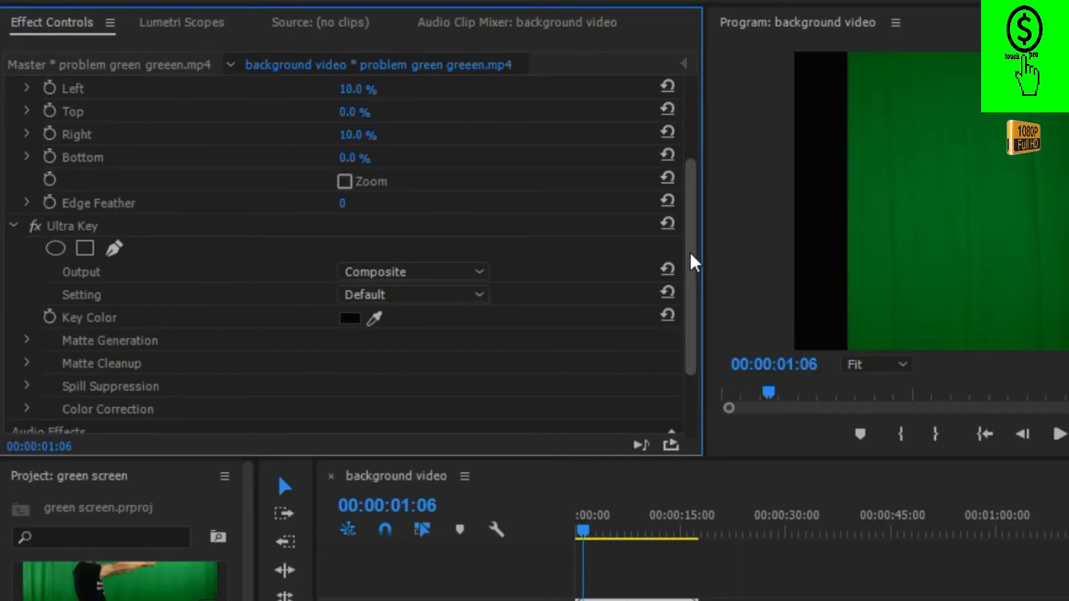
Set the Ultra Key output of the V3 clip to Alpha Channel.
{"action": "left_click_drag", "start_coordinate": [533, 239], "coordinate": [532, 250]}
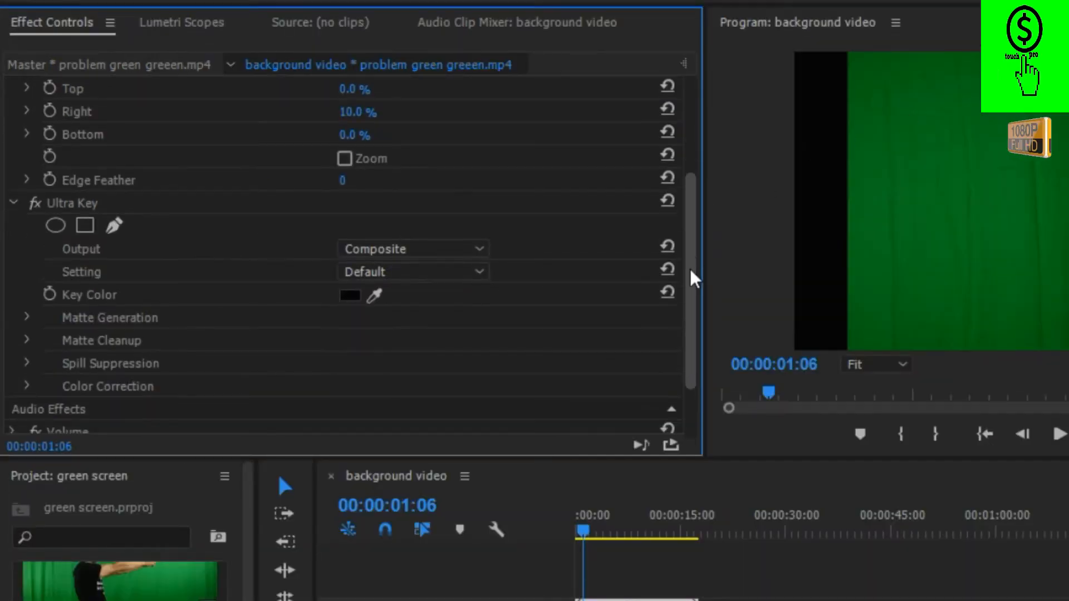
{"action": "left_click_drag", "start_coordinate": [693, 278], "coordinate": [694, 282]}
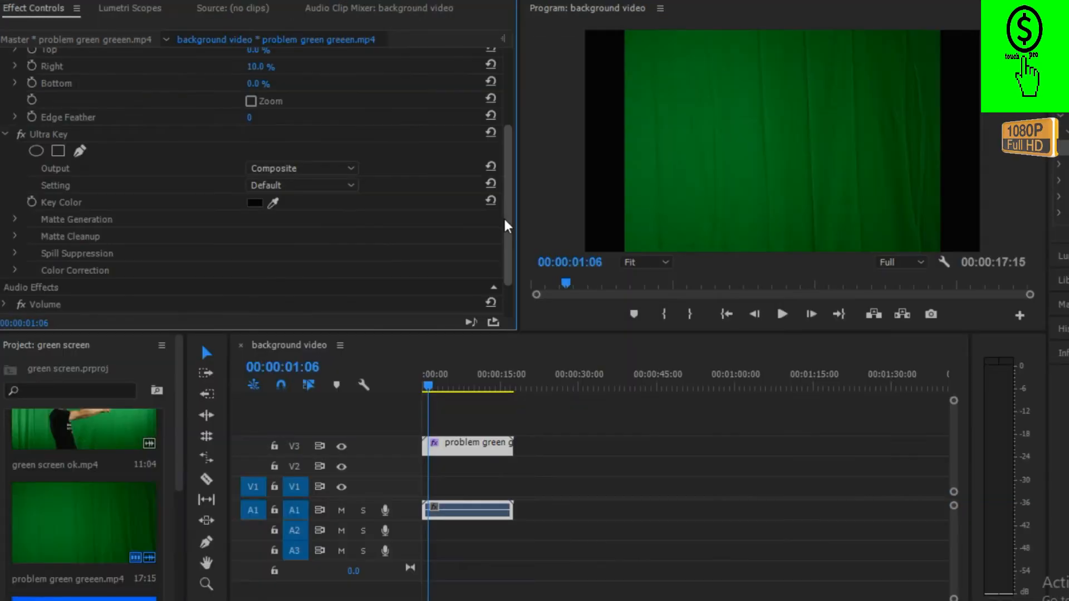
{"action": "left_click_drag", "start_coordinate": [691, 307], "coordinate": [693, 320]}
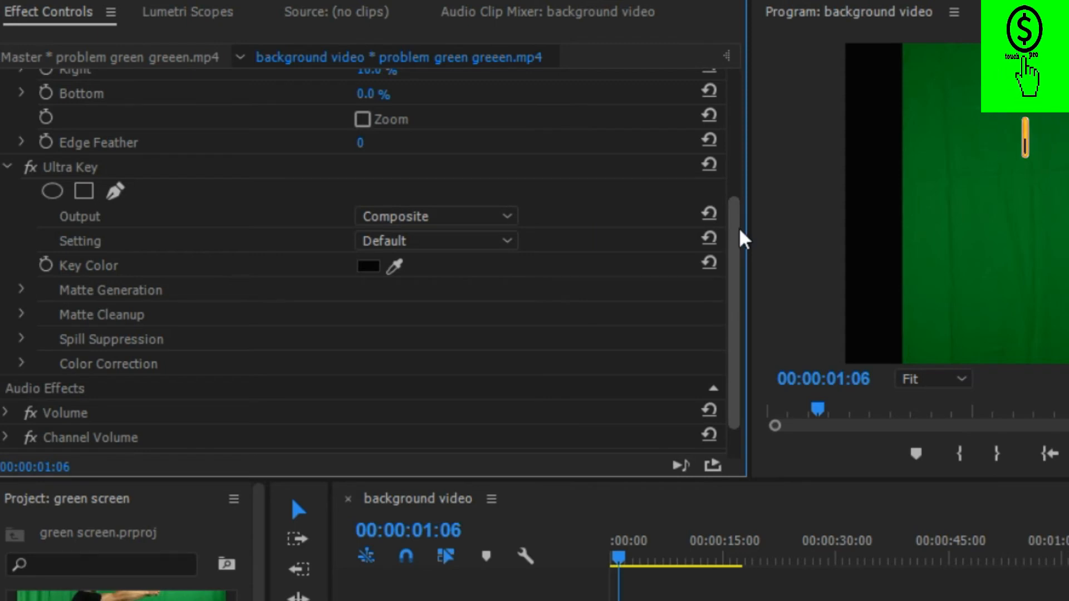
{"action": "scroll", "coordinate": [742, 234], "scroll_direction": "up", "scroll_amount": 1}
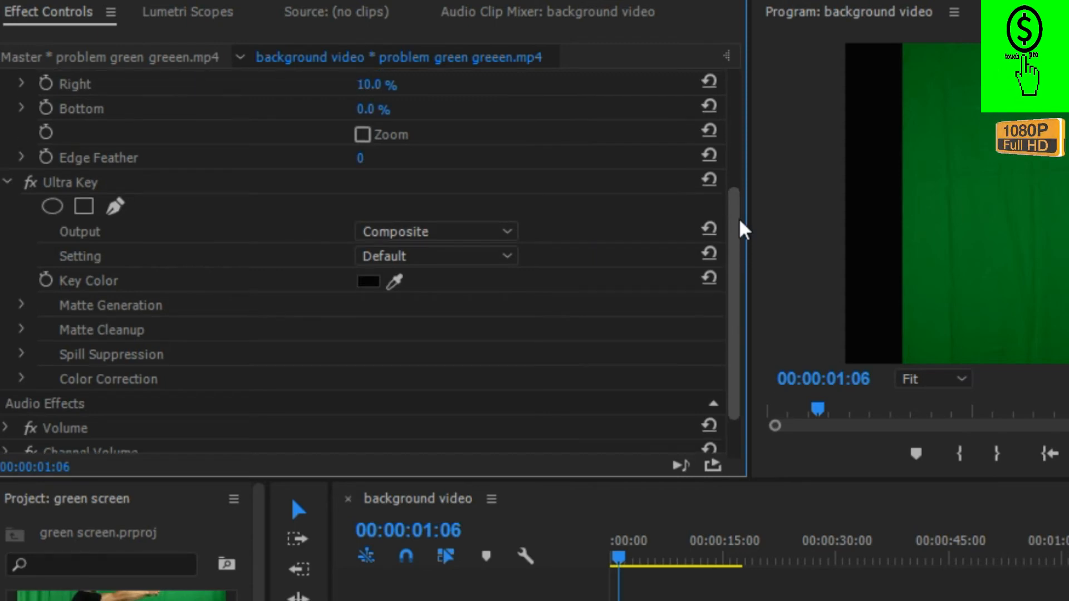
{"action": "left_click", "coordinate": [458, 236]}
{"action": "left_click", "coordinate": [441, 286]}
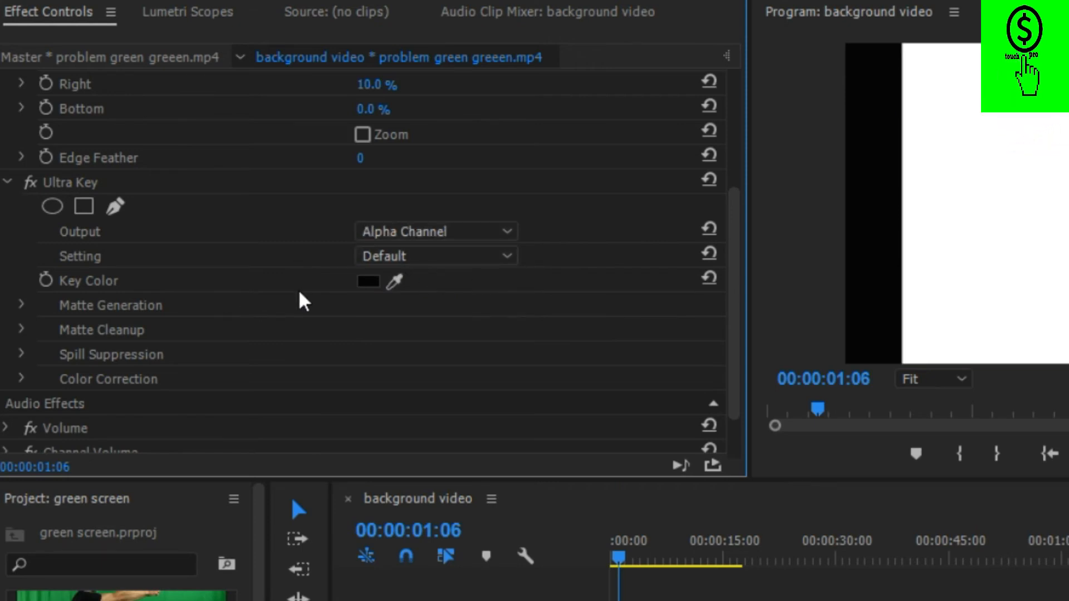
Sample the green backdrop in the program preview as the Ultra Key key color.
{"action": "left_click", "coordinate": [395, 280]}
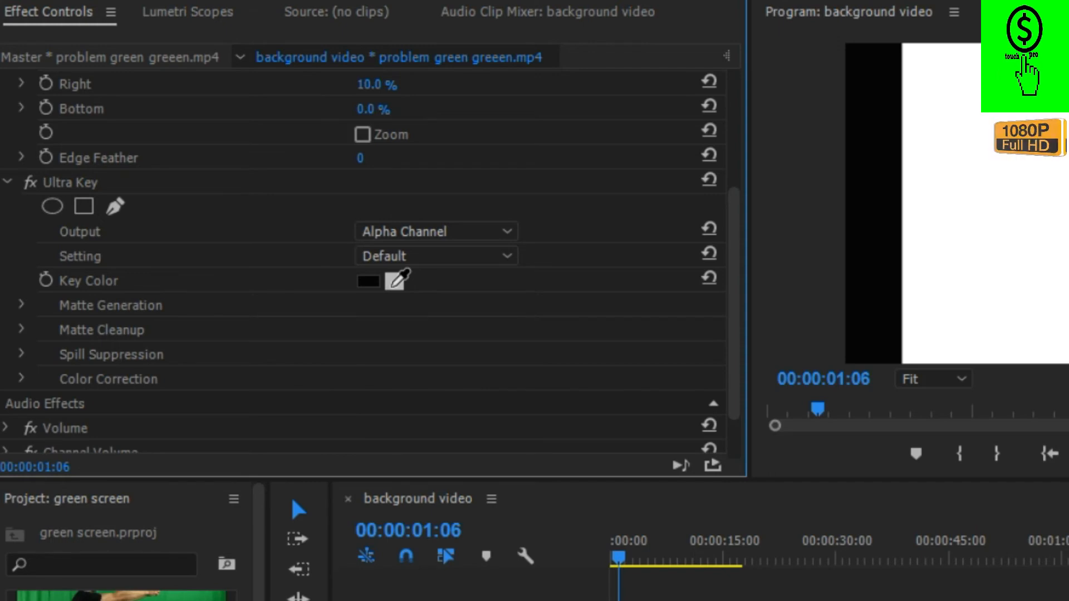
{"action": "left_click_drag", "start_coordinate": [400, 278], "coordinate": [1035, 177]}
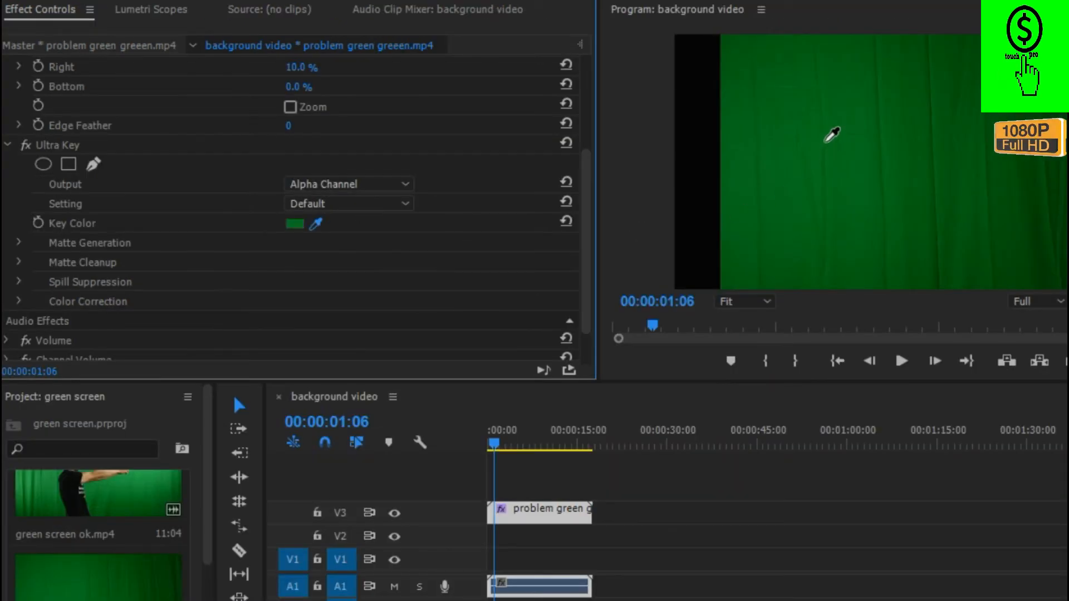
{"action": "left_click_drag", "start_coordinate": [832, 134], "coordinate": [822, 118]}
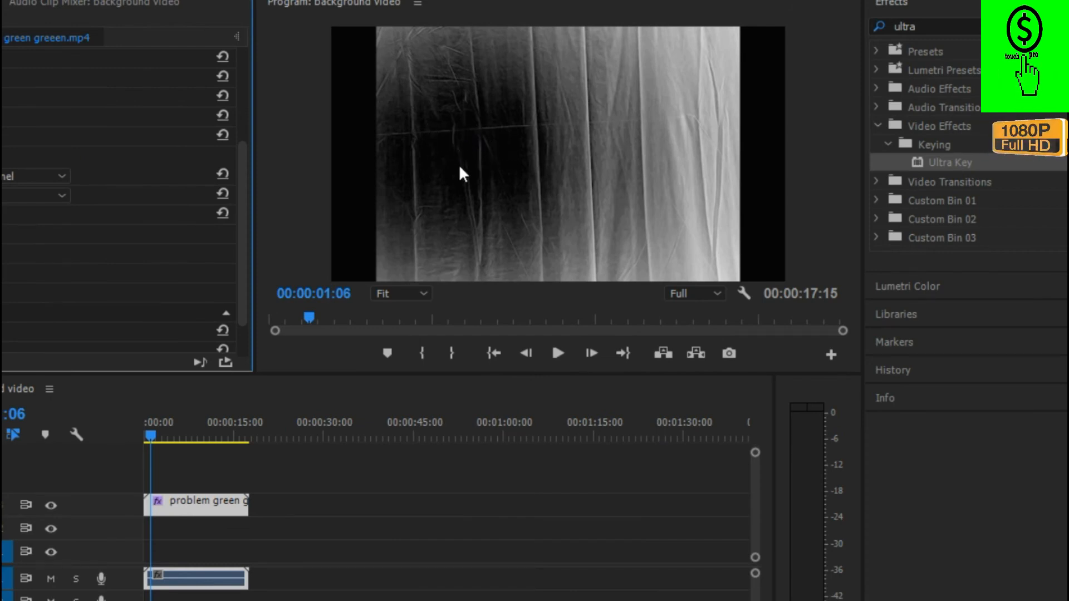
Move the playhead to 00:00:09:00 and set the Ultra Key Matte Cleanup contrast to 100.
{"action": "left_click_drag", "start_coordinate": [152, 437], "coordinate": [199, 457]}
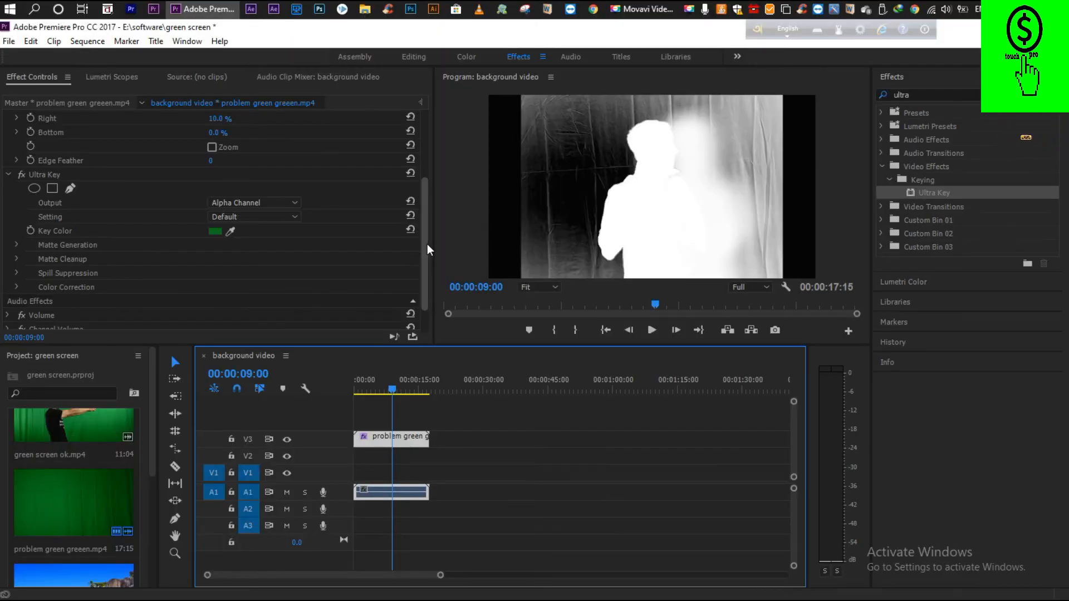
{"action": "left_click_drag", "start_coordinate": [244, 234], "coordinate": [238, 255]}
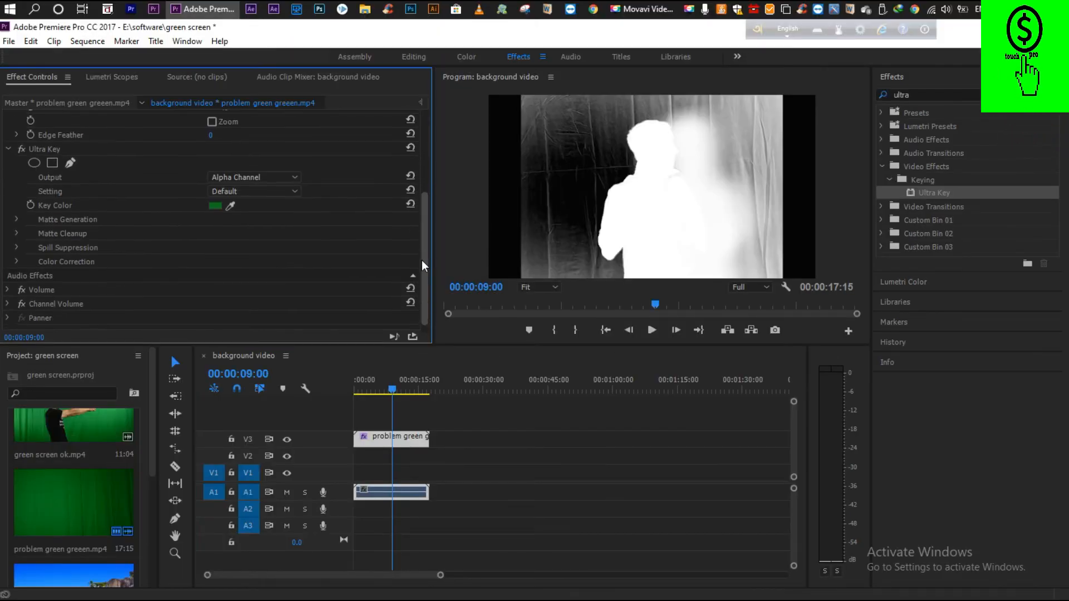
{"action": "scroll", "coordinate": [421, 264], "scroll_direction": "down", "scroll_amount": 1}
{"action": "left_click", "coordinate": [413, 265]}
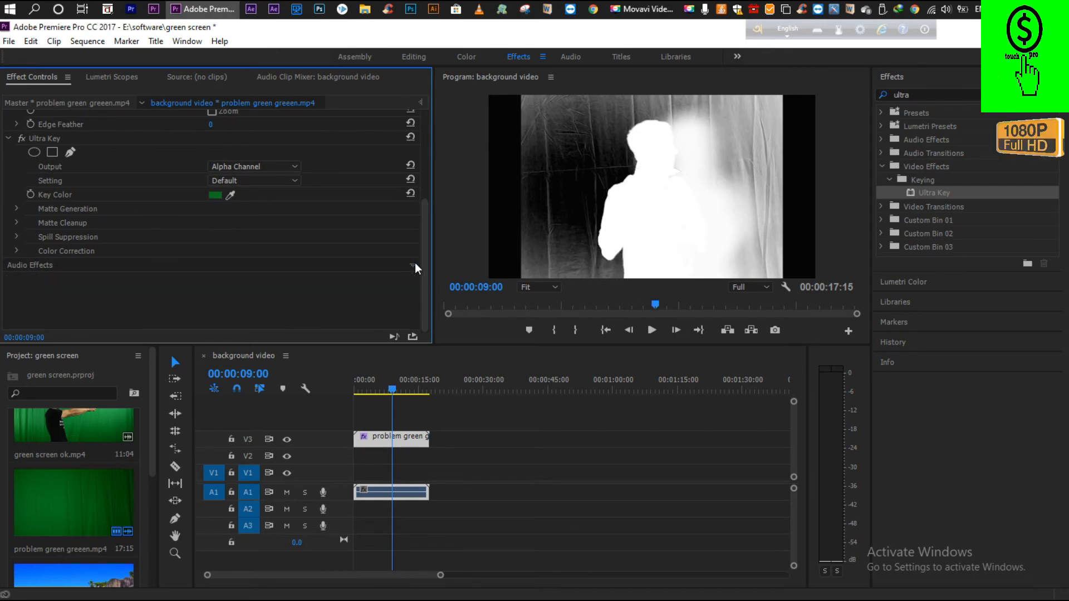
{"action": "left_click", "coordinate": [414, 265]}
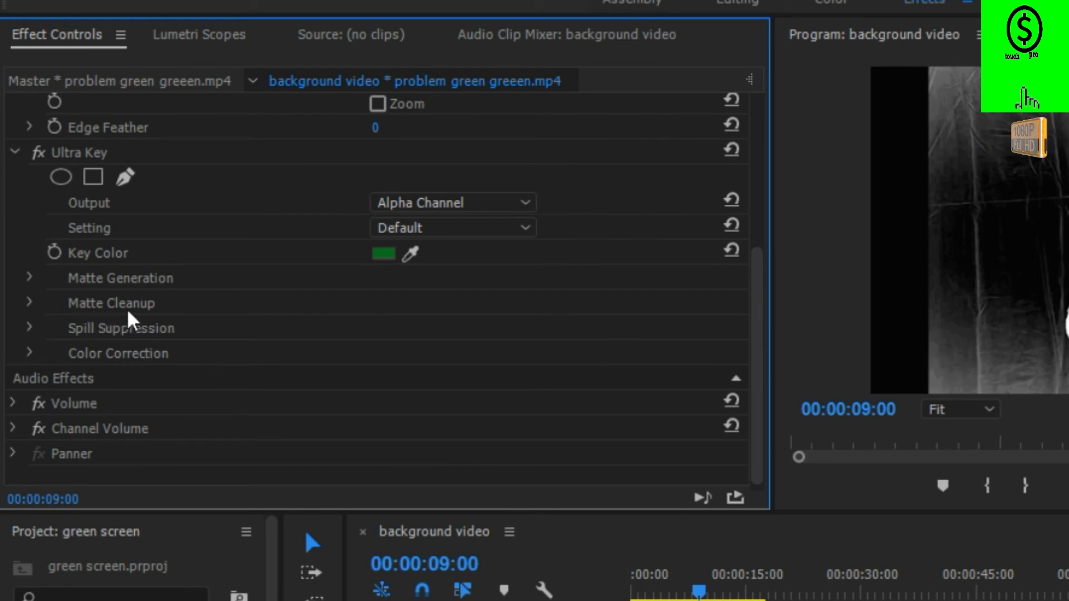
{"action": "left_click", "coordinate": [31, 304]}
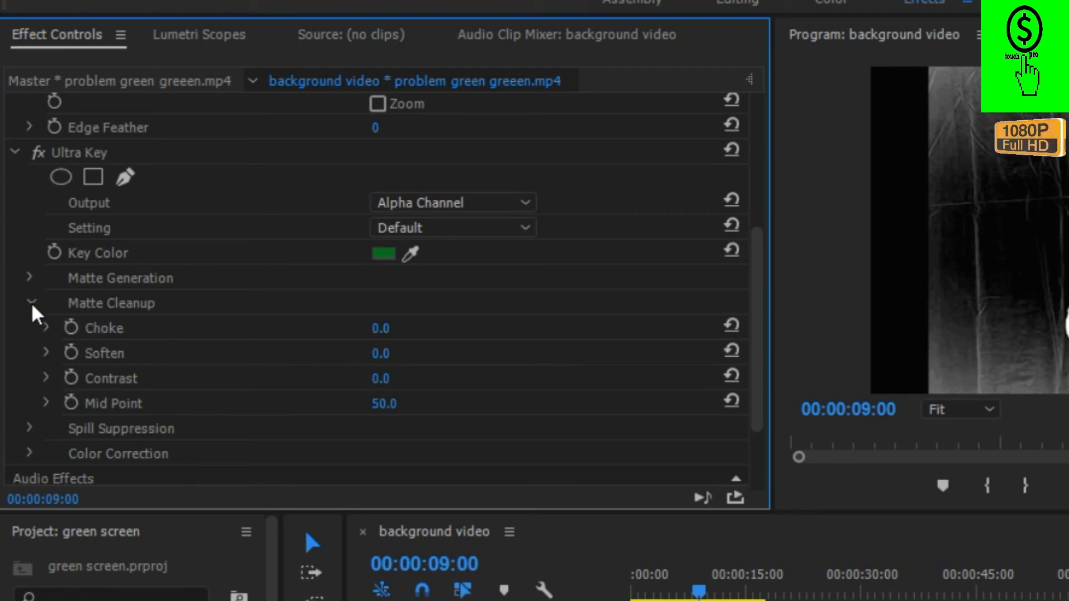
{"action": "left_click", "coordinate": [115, 389]}
{"action": "left_click", "coordinate": [387, 377]}
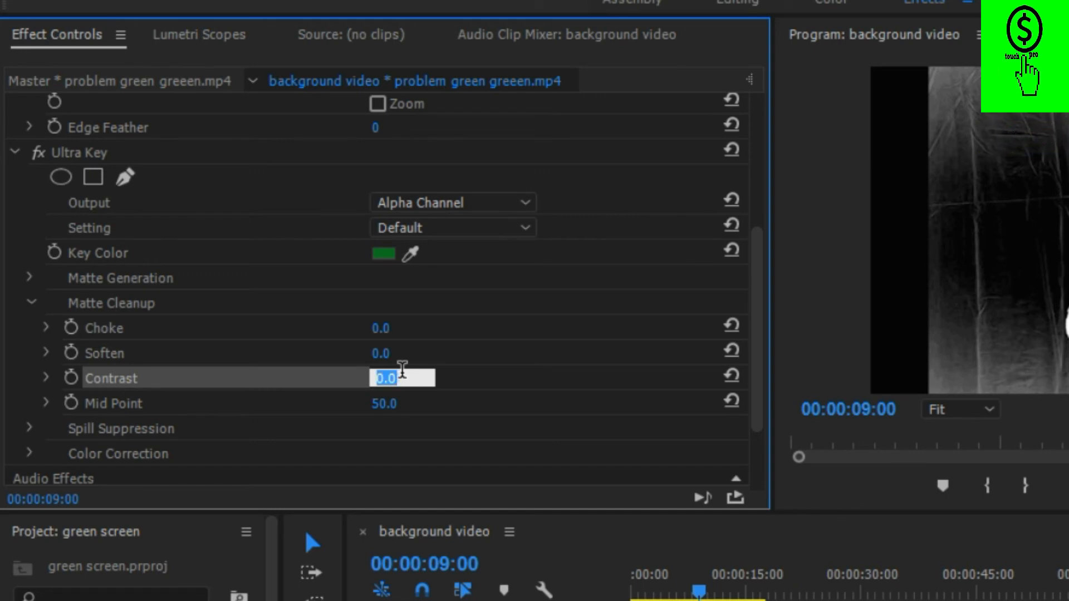
{"action": "type", "text": "100"}
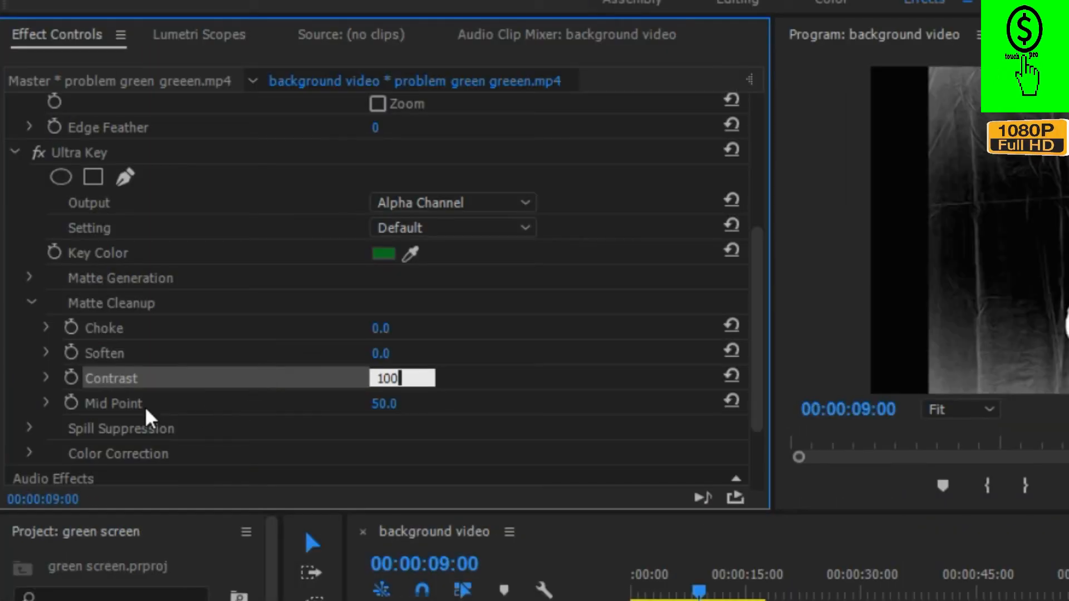
{"action": "key", "text": "Return"}
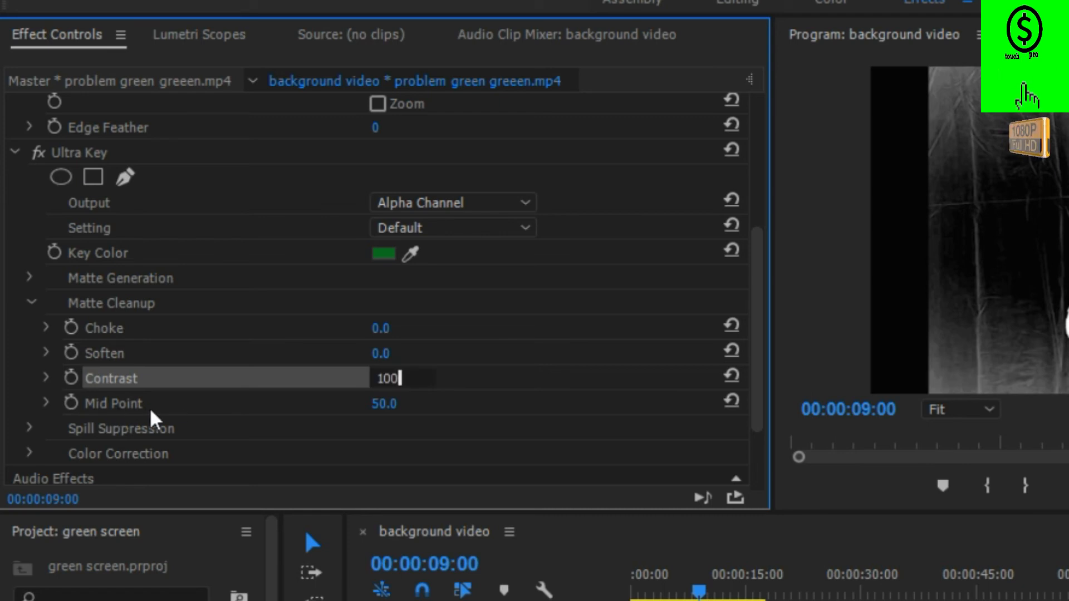
Set the Matte Cleanup mid point to 100 and switch the Ultra Key output to Composite.
{"action": "left_click", "coordinate": [385, 405]}
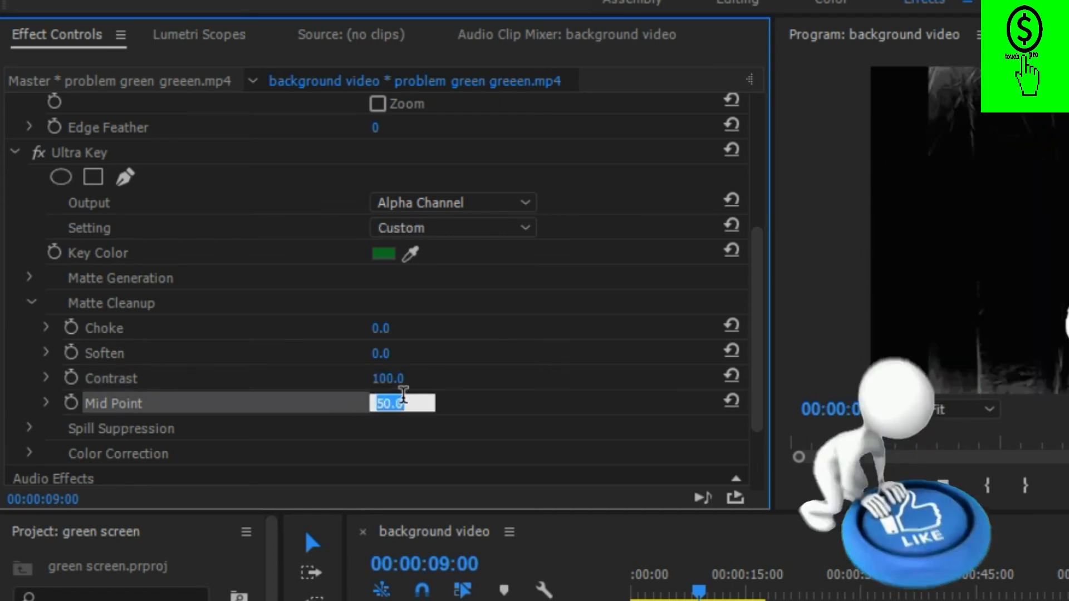
{"action": "type", "text": "10"}
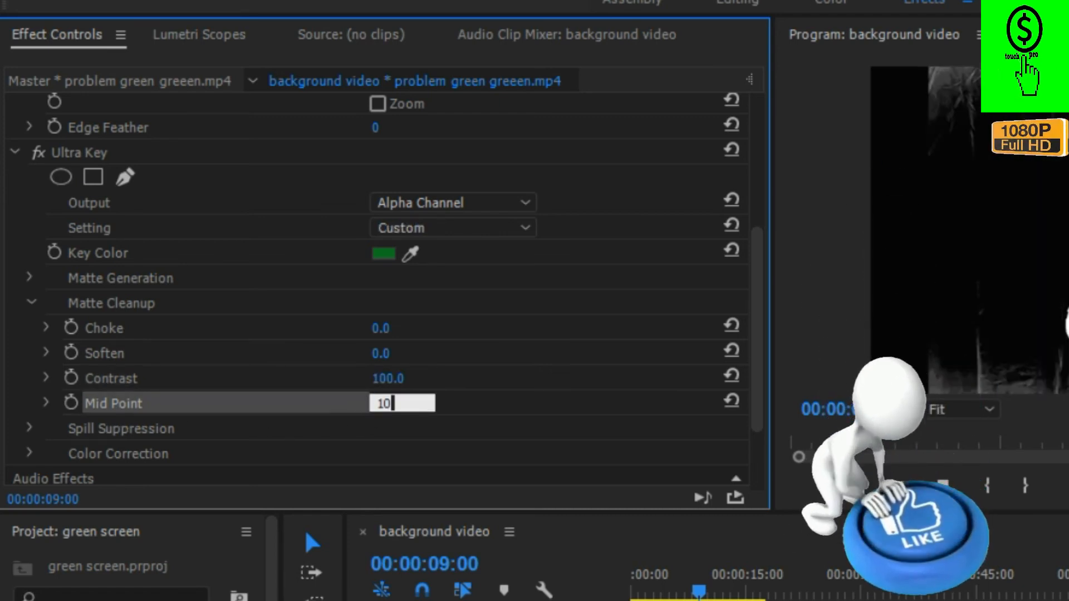
{"action": "type", "text": "0"}
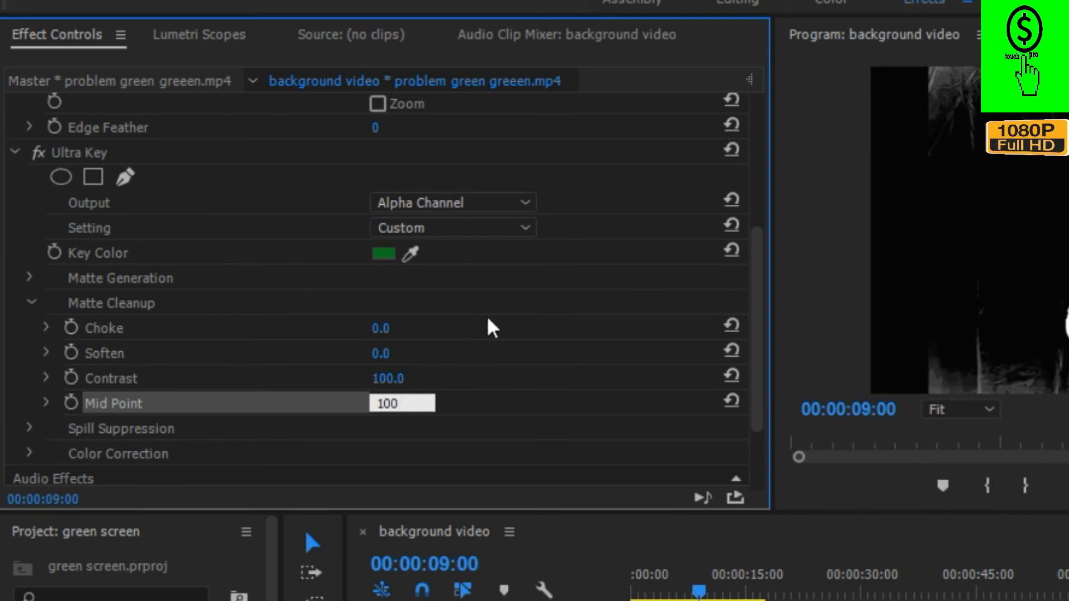
{"action": "left_click", "coordinate": [526, 210]}
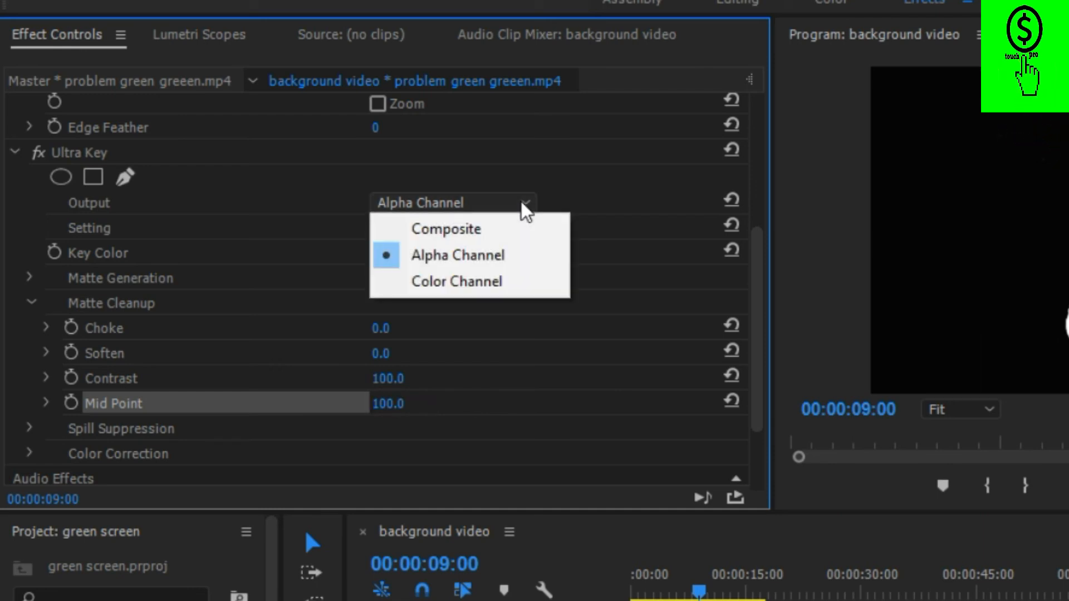
{"action": "left_click", "coordinate": [465, 234]}
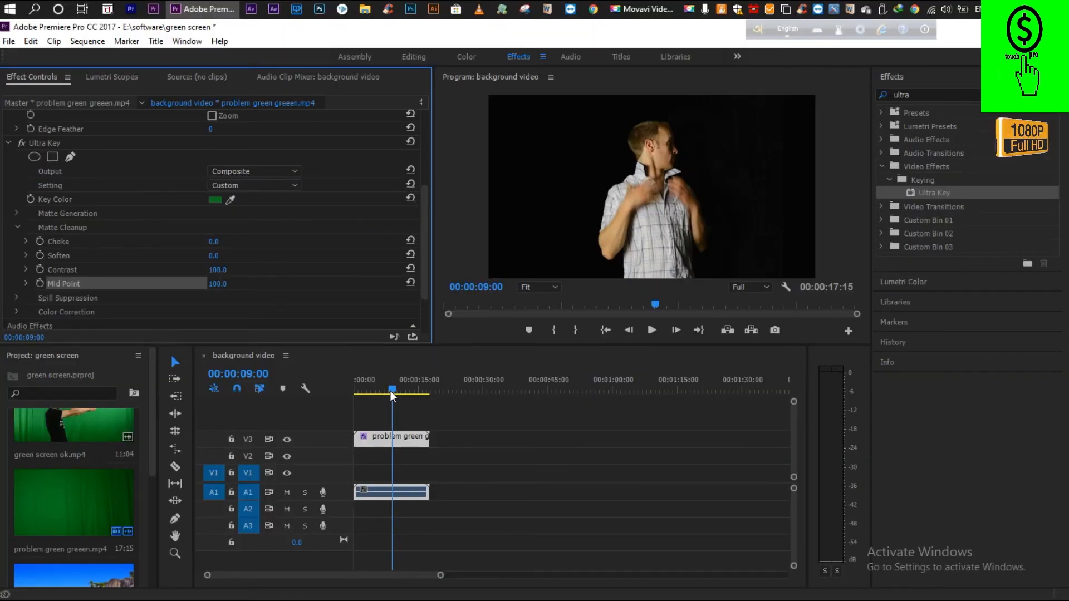
Play the keyed clip from the start of the sequence and stop at 00:00:06:15.
{"action": "left_click_drag", "start_coordinate": [389, 391], "coordinate": [356, 399]}
{"action": "left_click", "coordinate": [652, 331]}
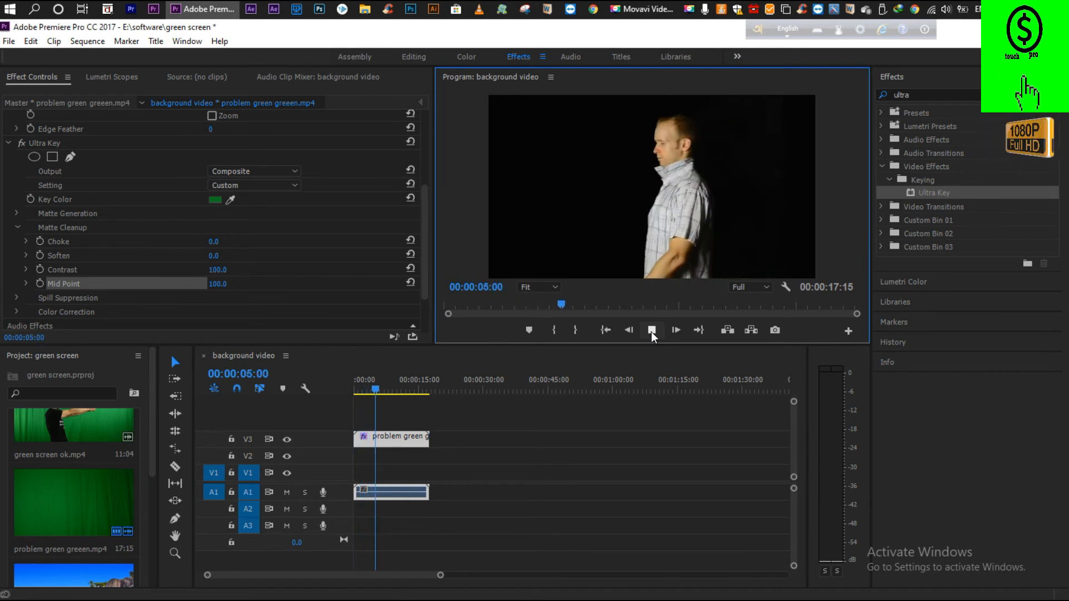
{"action": "left_click", "coordinate": [651, 331]}
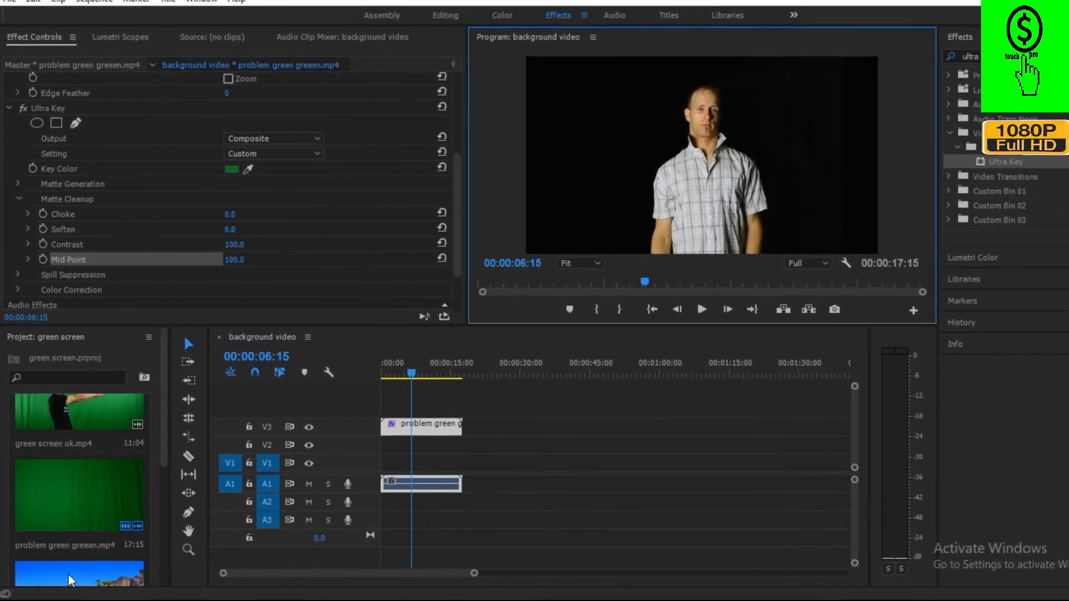
Place background video.mp4 at the start of track V1 beneath the keyed clip and return the playhead to 00:00:00:00.
{"action": "left_click_drag", "start_coordinate": [71, 579], "coordinate": [395, 451]}
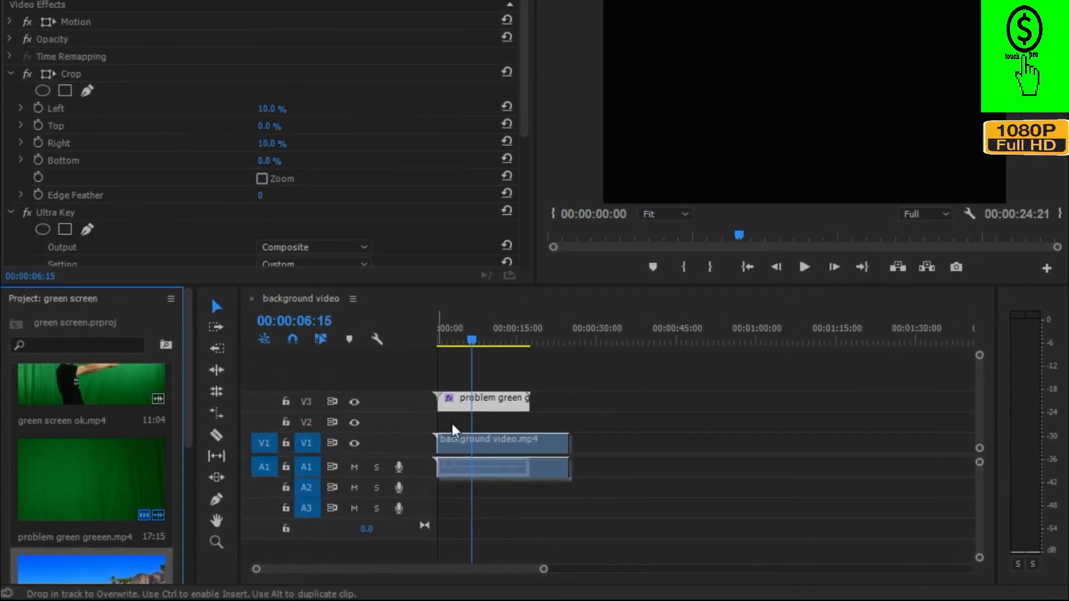
{"action": "left_click_drag", "start_coordinate": [452, 424], "coordinate": [452, 424]}
{"action": "left_click_drag", "start_coordinate": [472, 341], "coordinate": [438, 344]}
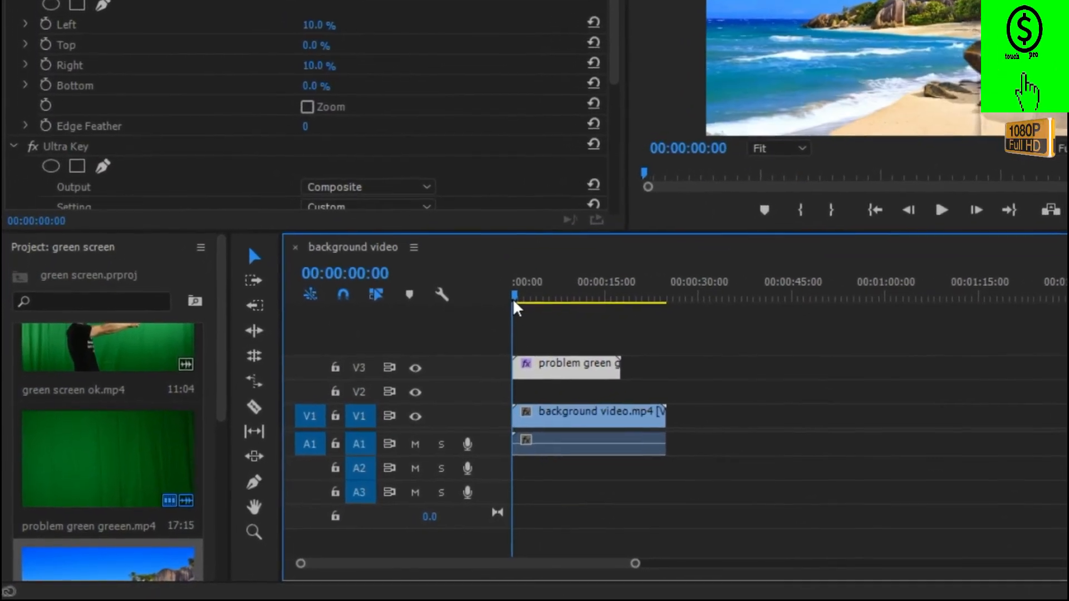
Preview the composite twice from the start, stopping at 00:00:06:04 and at 00:00:10:00, and deselect the V3 clip.
{"action": "left_click", "coordinate": [941, 210]}
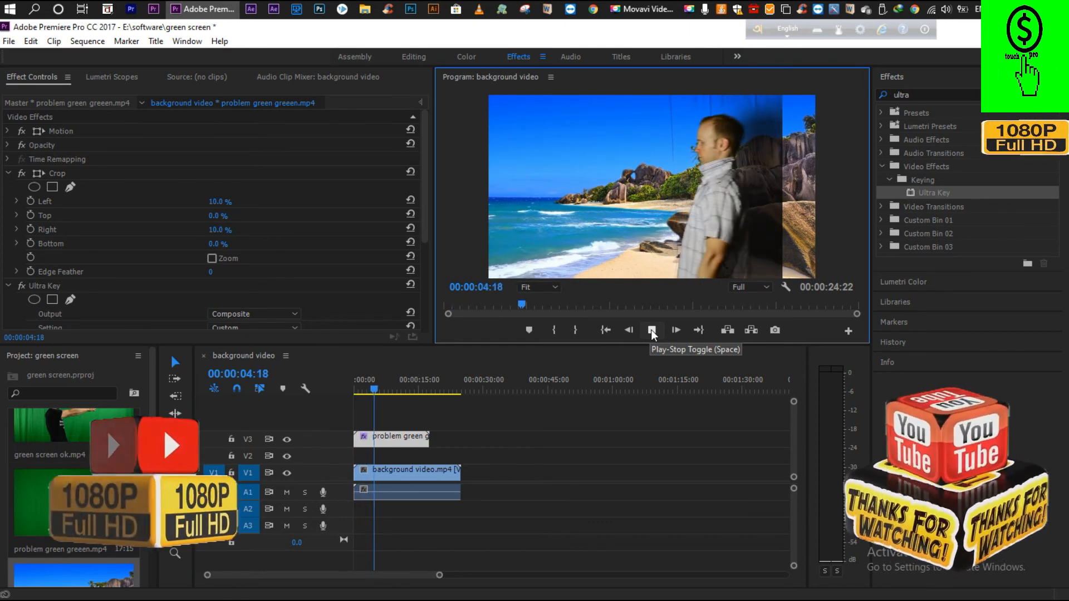
{"action": "left_click", "coordinate": [651, 330]}
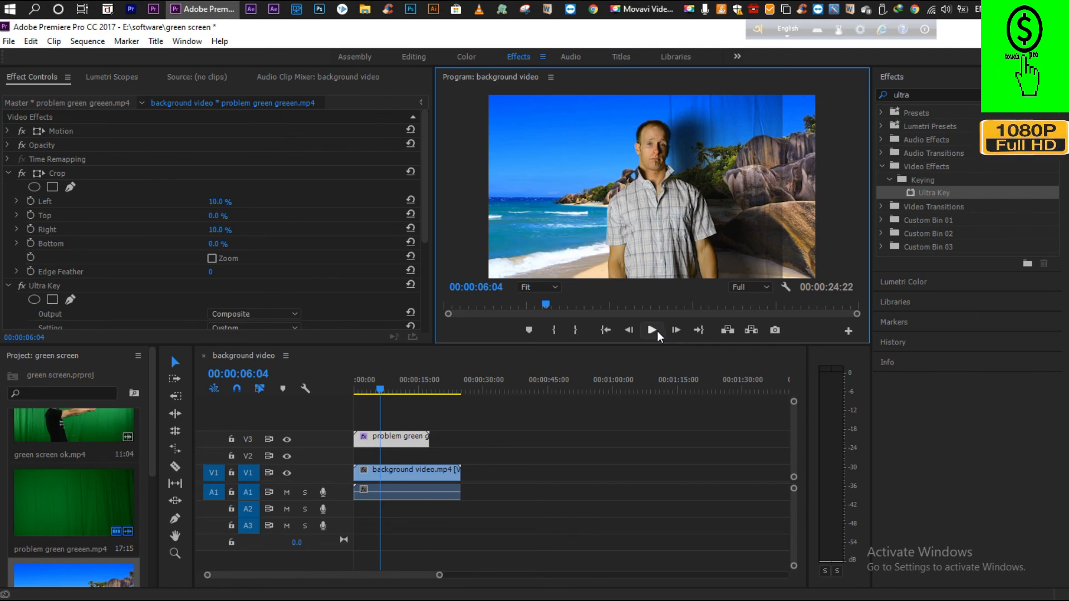
{"action": "left_click", "coordinate": [377, 394]}
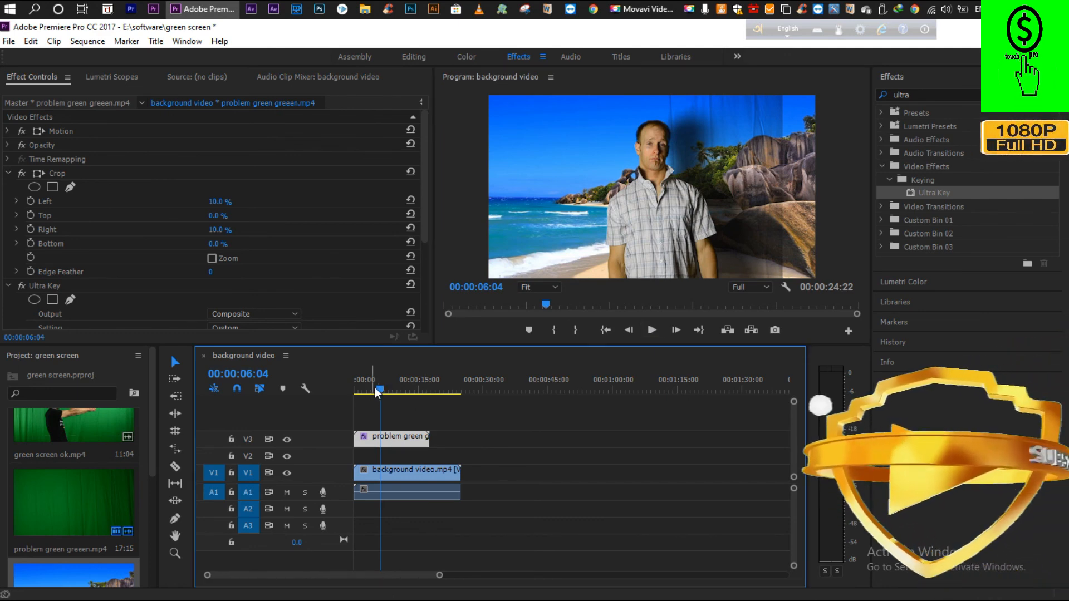
{"action": "left_click_drag", "start_coordinate": [375, 388], "coordinate": [367, 390]}
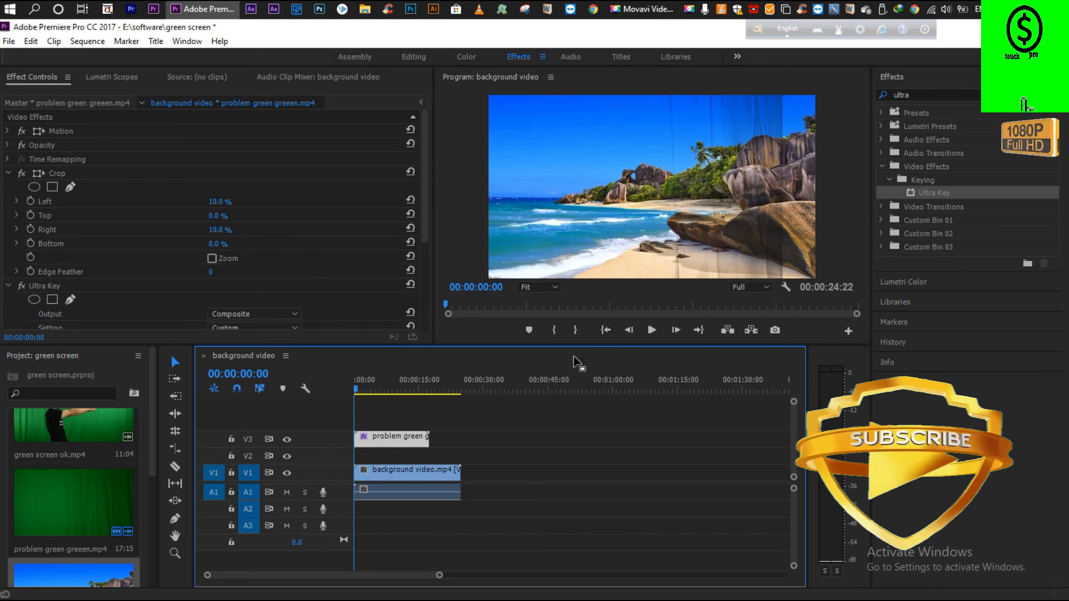
{"action": "left_click", "coordinate": [651, 330]}
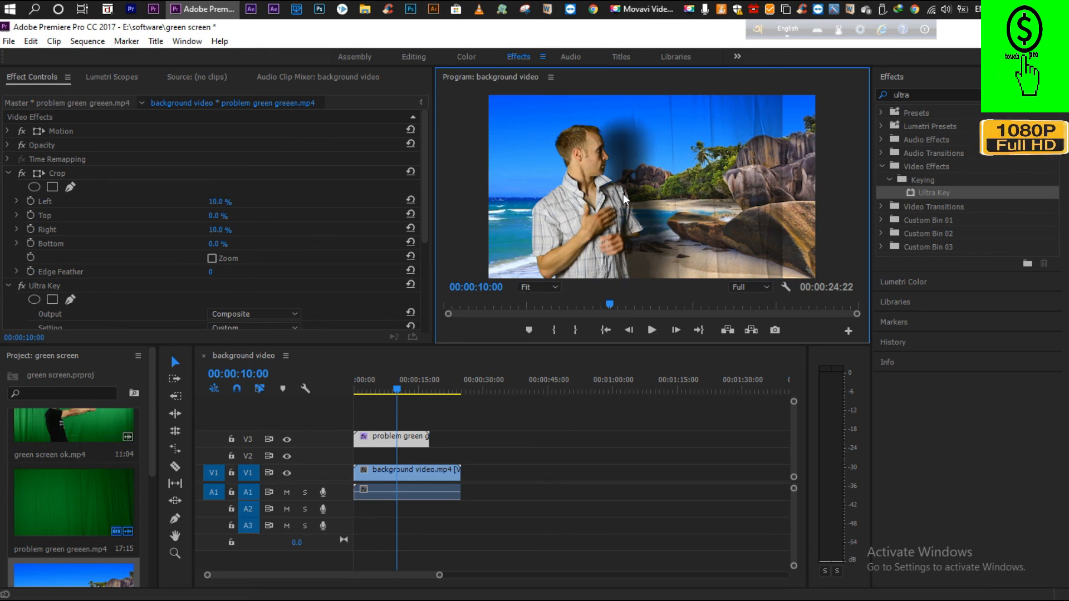
{"action": "left_click", "coordinate": [547, 381]}
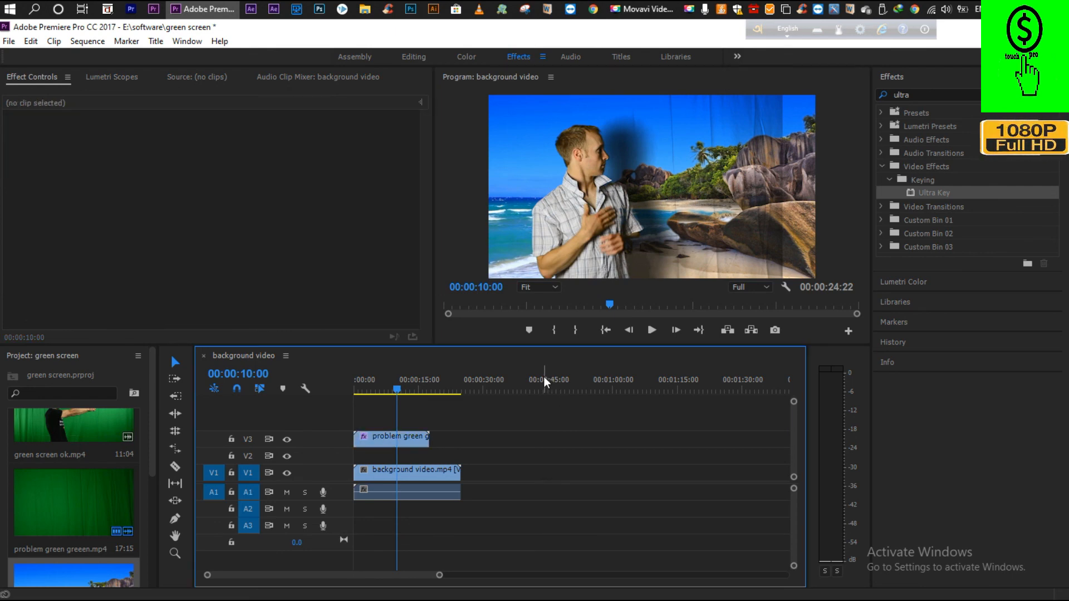